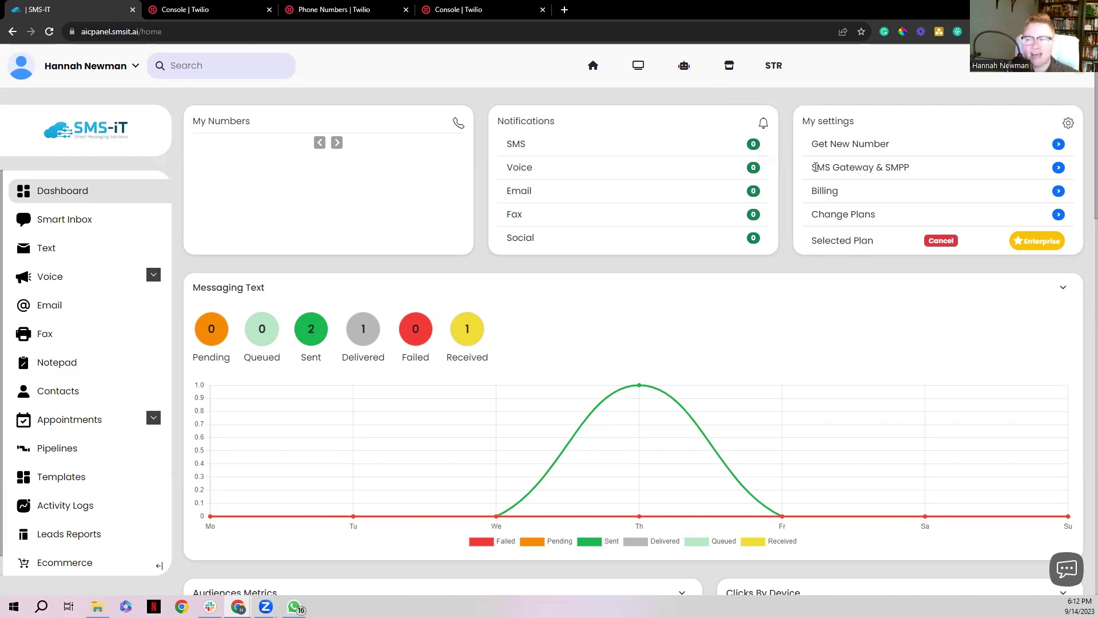
Start a new SMS gateway connection with Twilio selected as the provider
click(1059, 168)
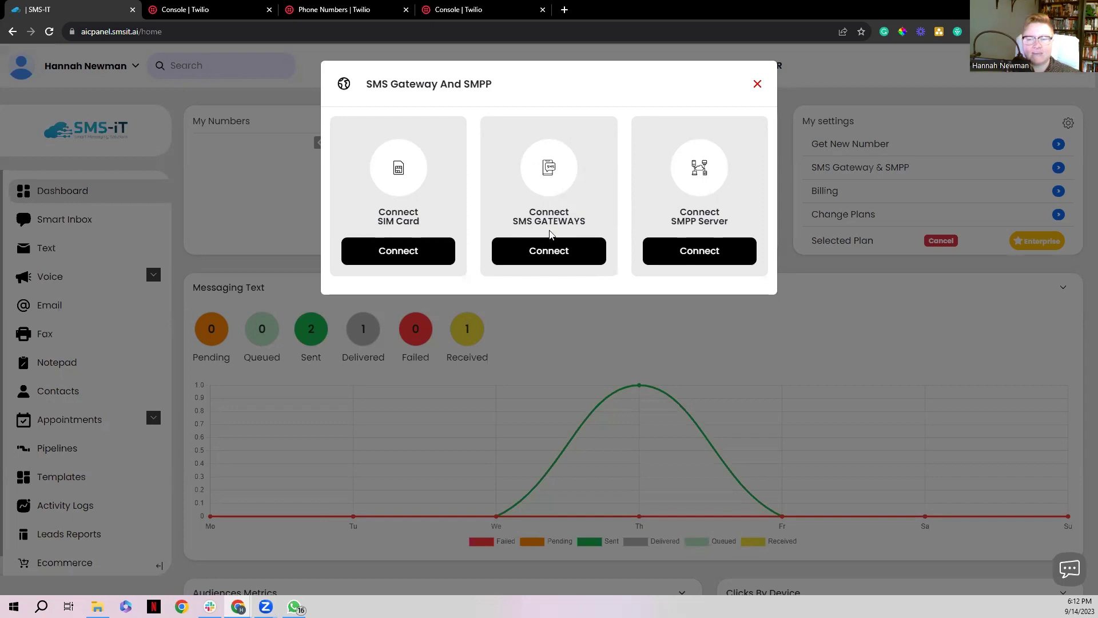
click(554, 256)
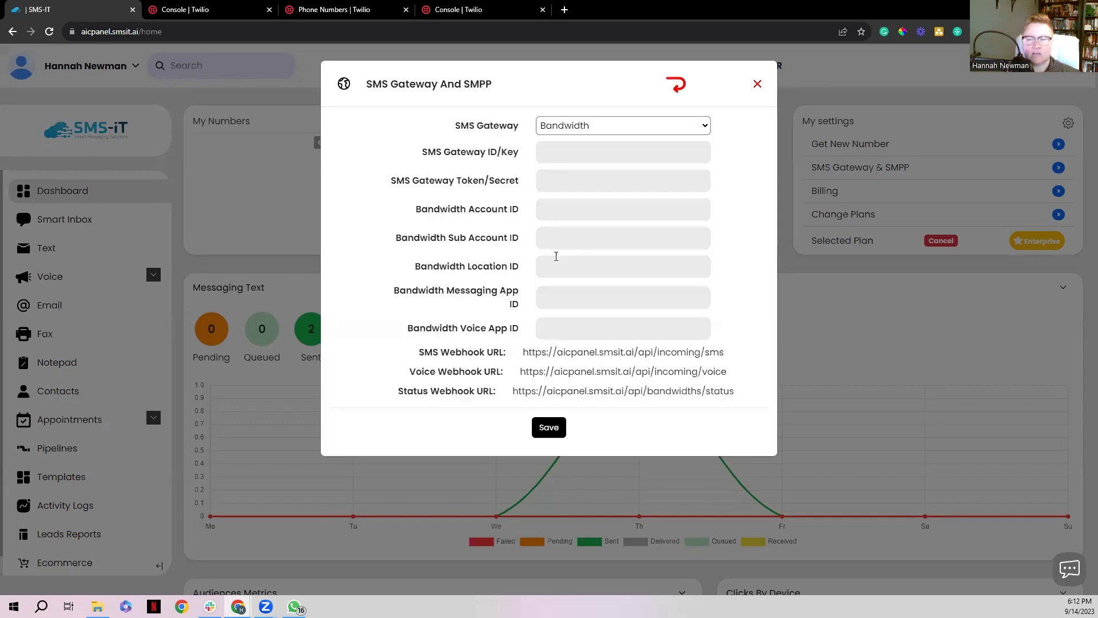
click(709, 130)
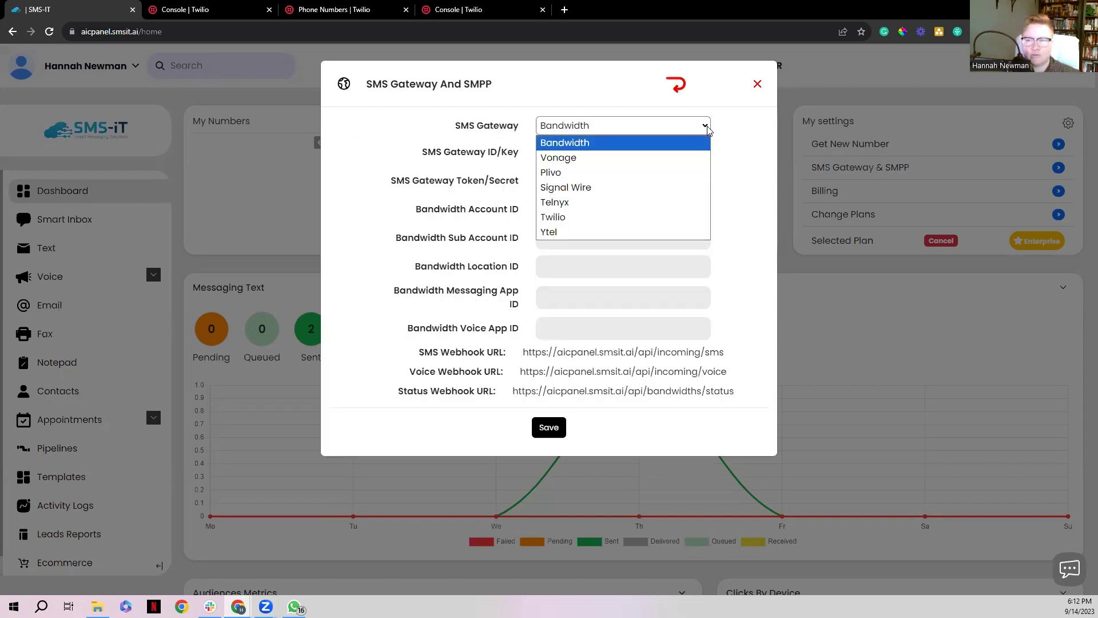
click(552, 219)
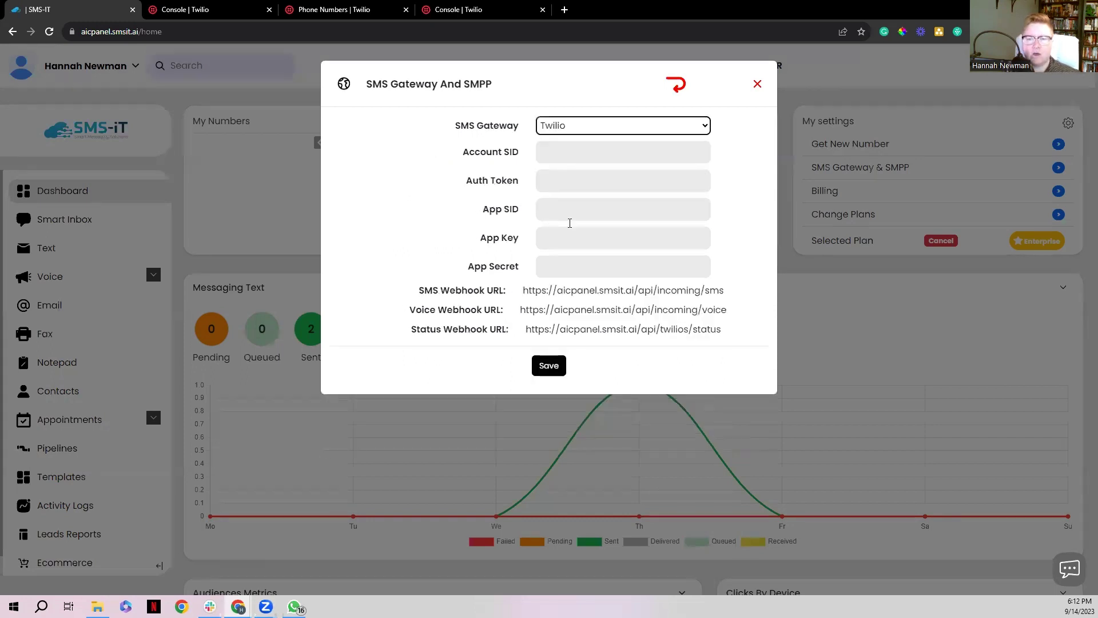
click(726, 229)
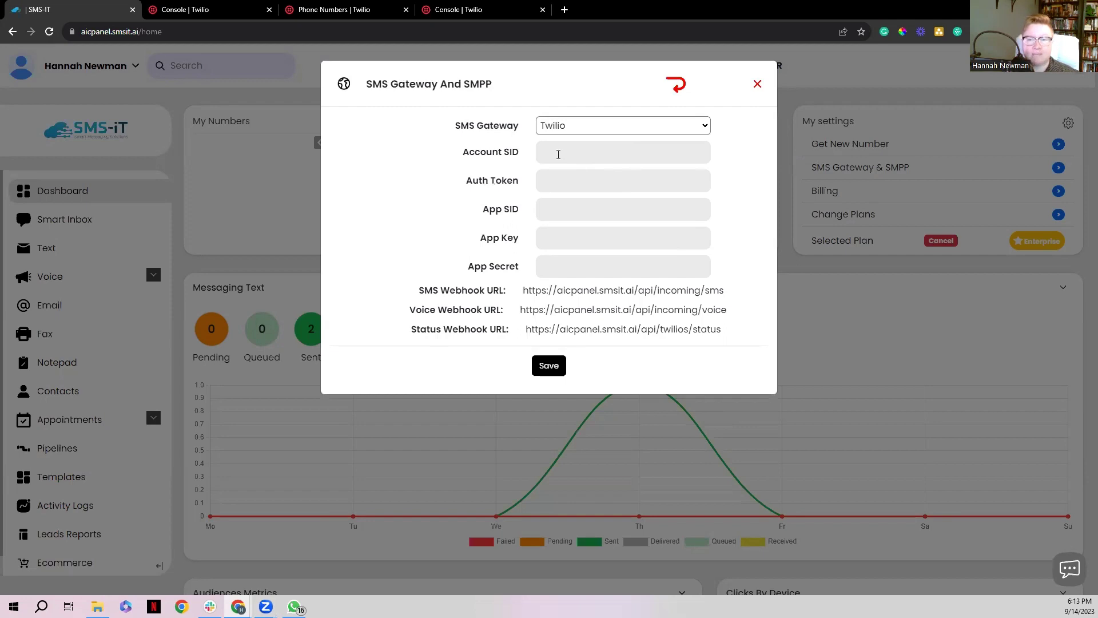
Highlight the empty Account SID and Auth Token fields on the Twilio form
drag(461, 152, 532, 154)
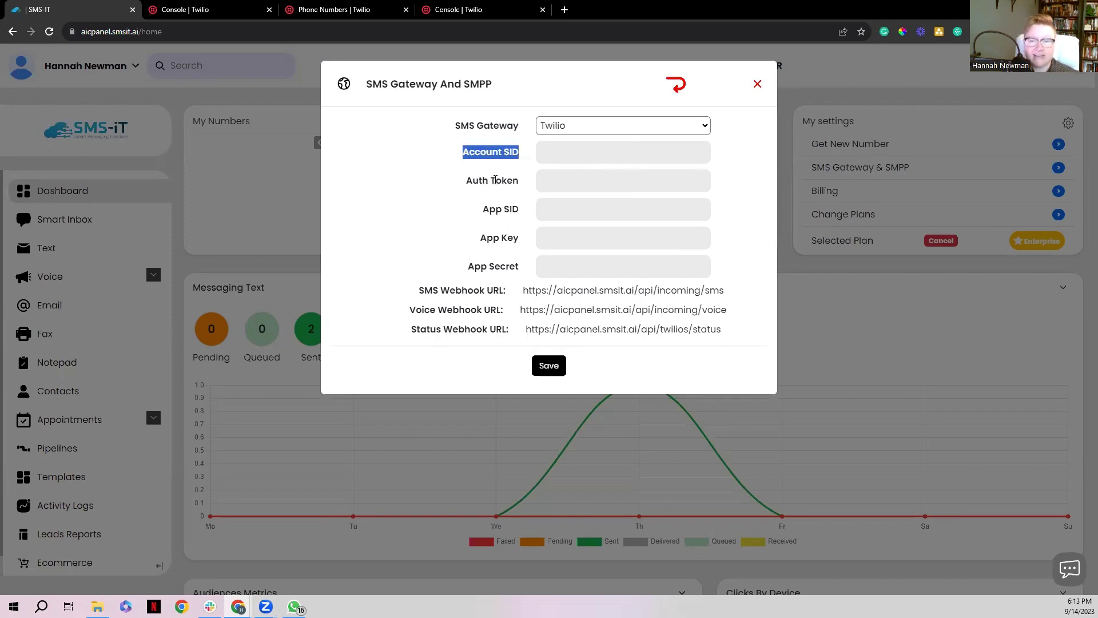
drag(469, 181, 522, 183)
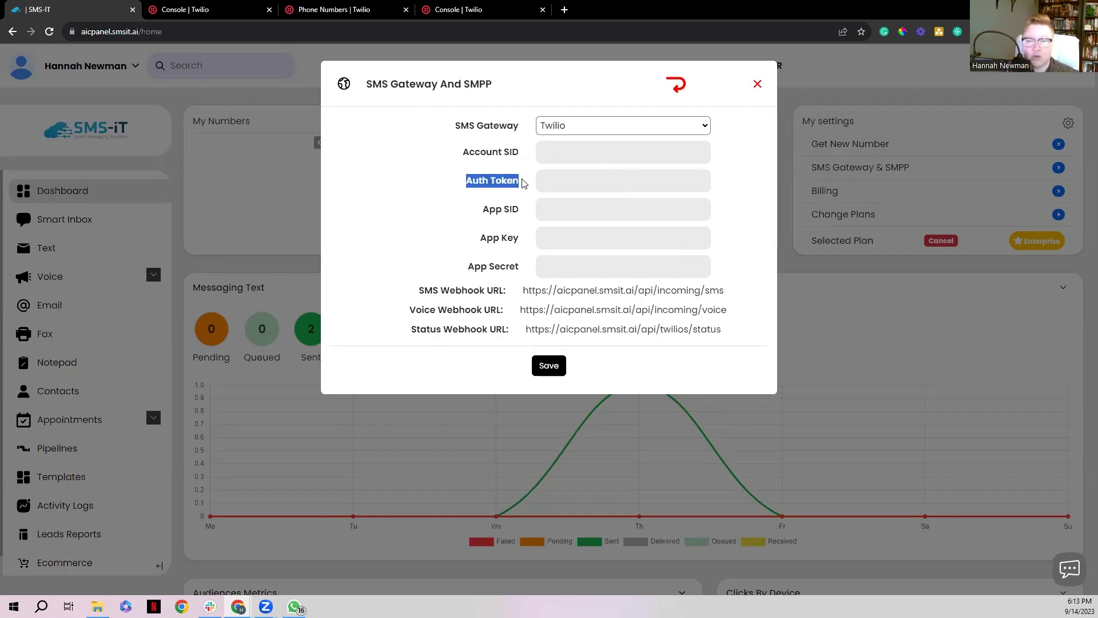
drag(469, 151, 524, 160)
drag(467, 182, 524, 185)
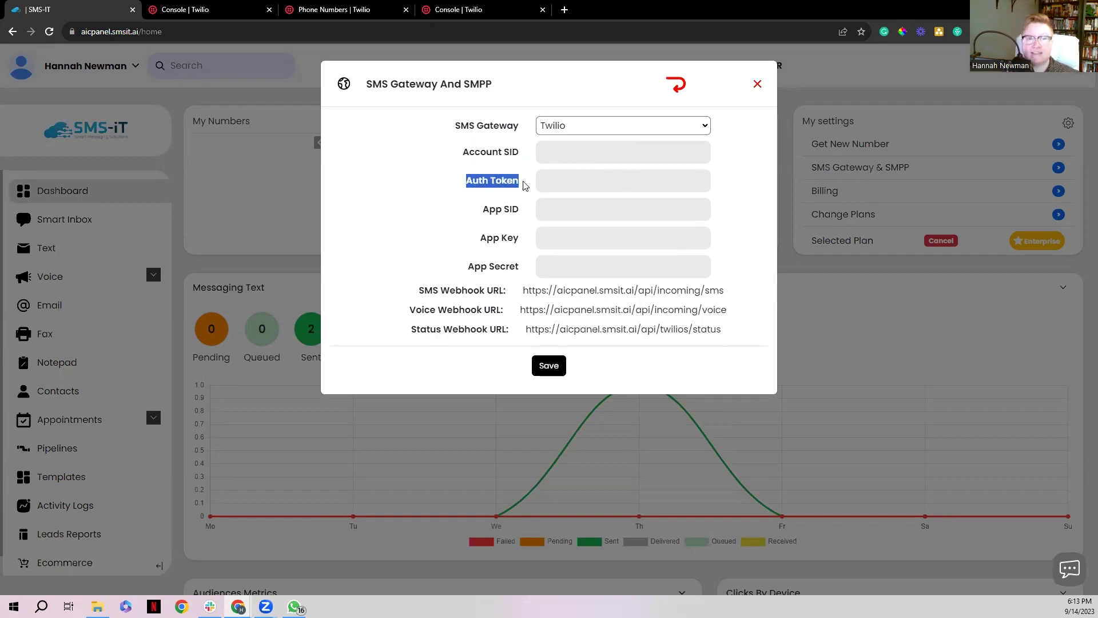
click(468, 147)
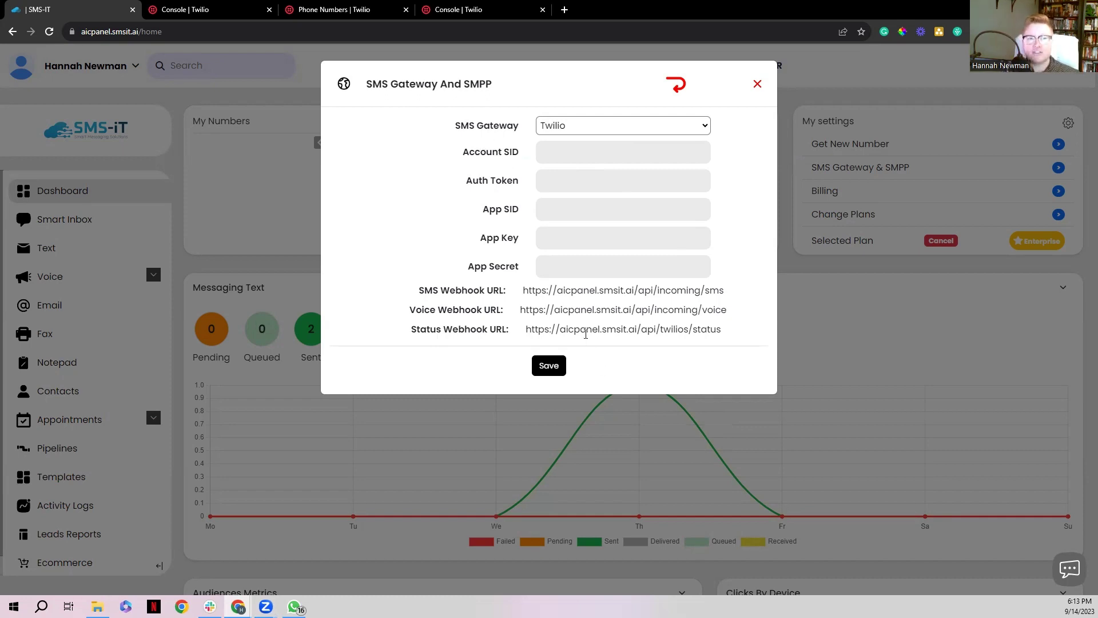
Copy the Account SID from Twilio Console into SMS-iT, then copy the Auth Token
click(211, 10)
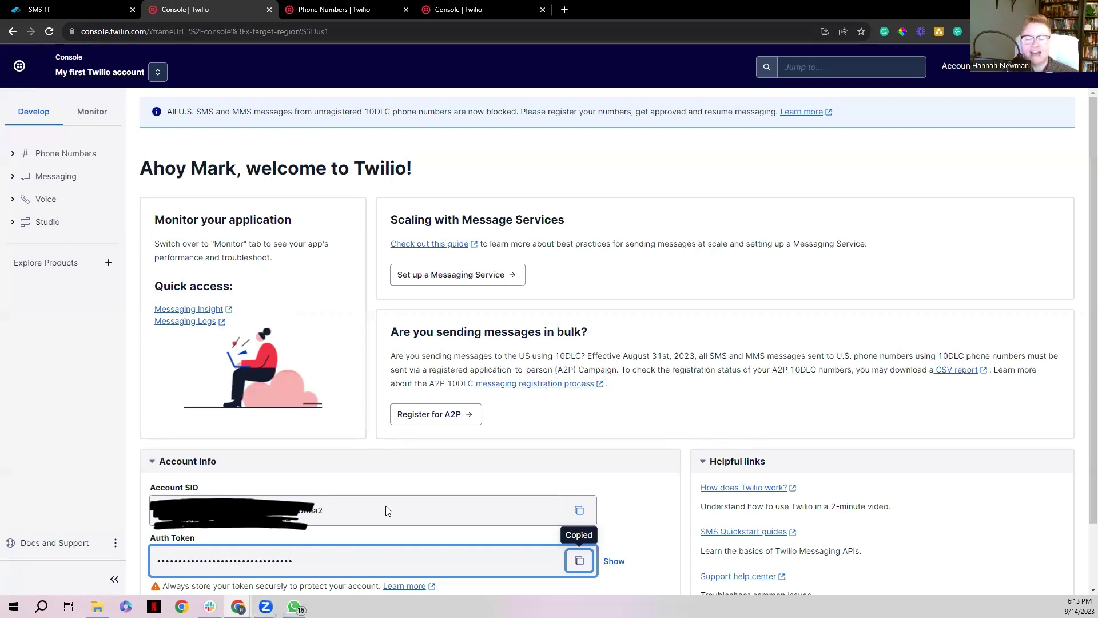
click(580, 512)
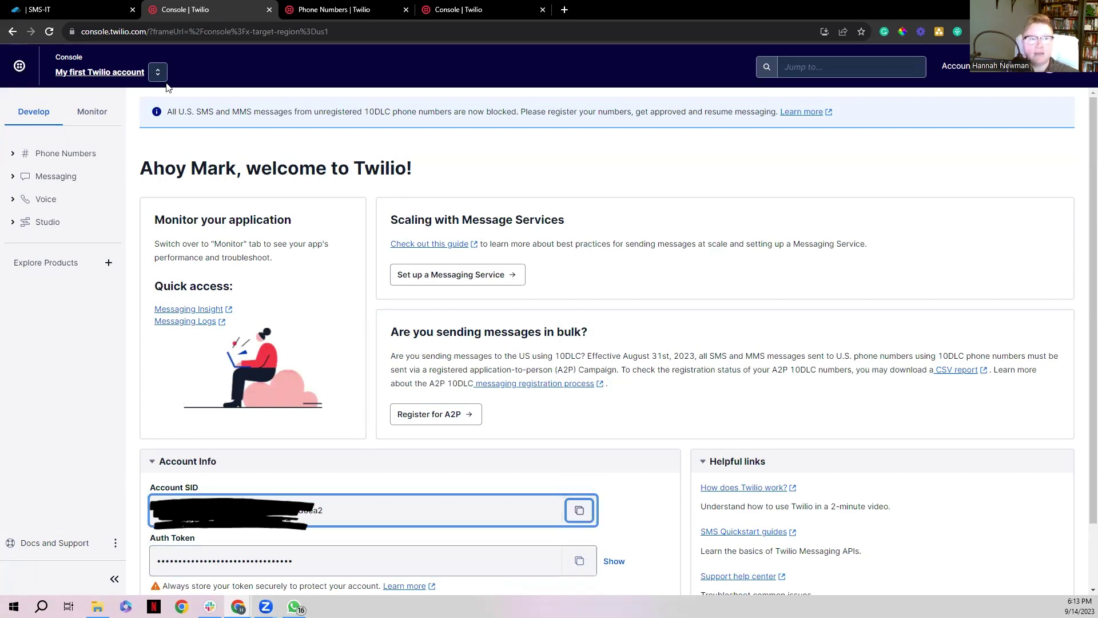
click(79, 8)
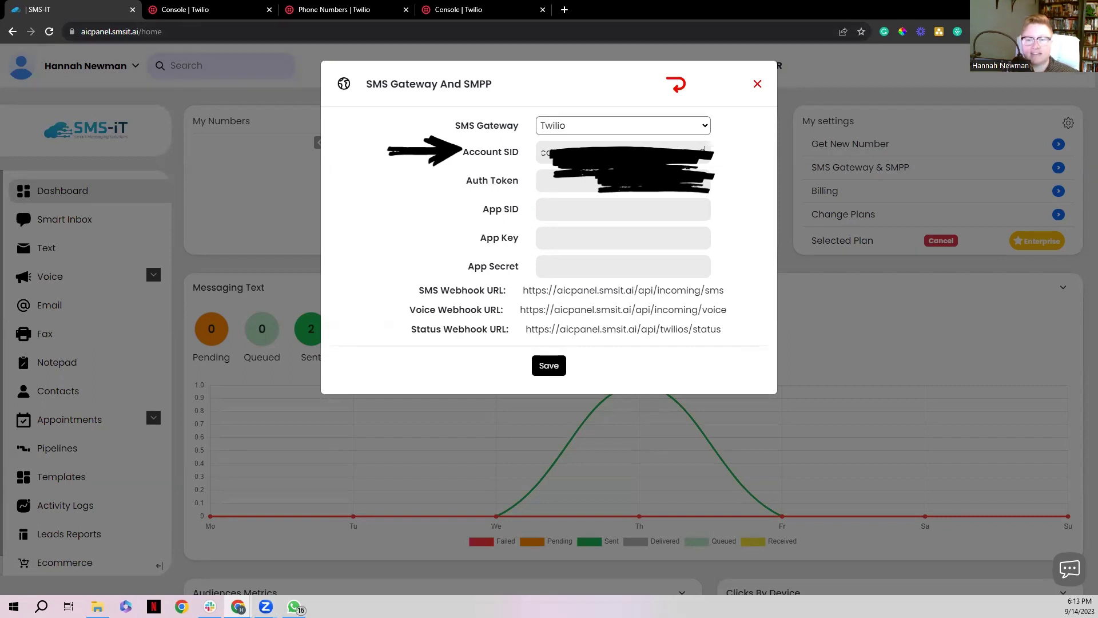
click(193, 11)
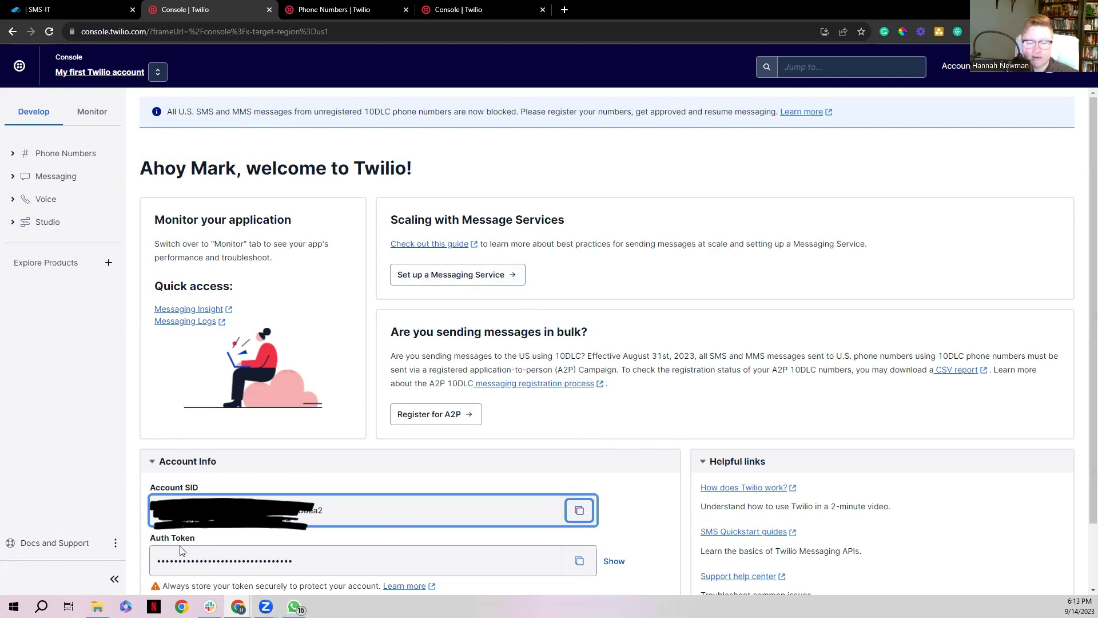
click(581, 566)
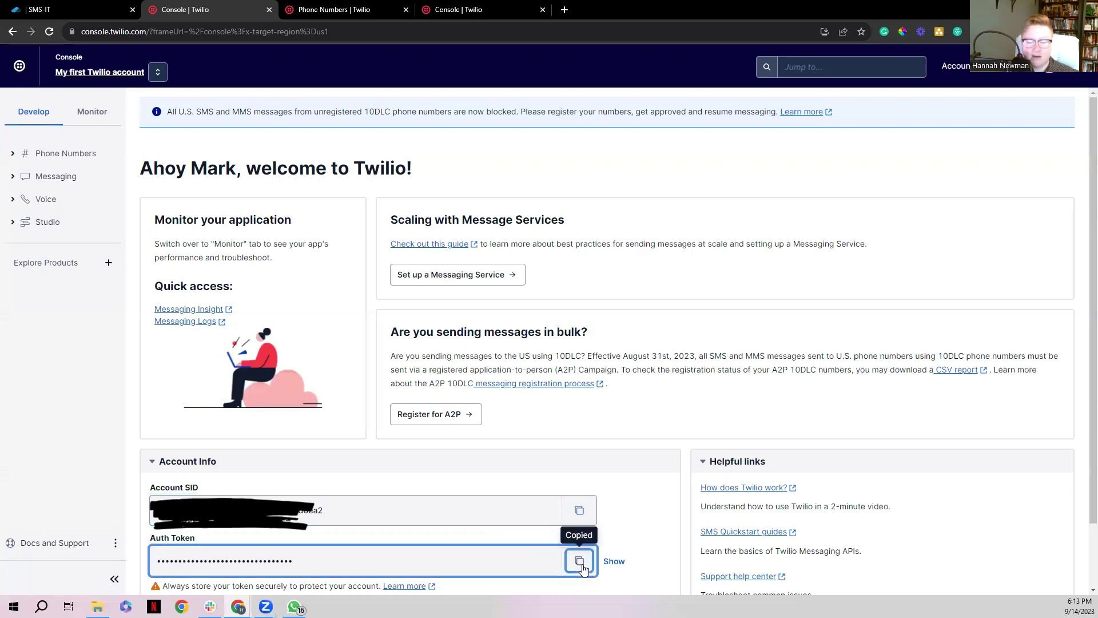
Paste the Twilio Auth Token into SMS-iT's Auth Token field and save the gateway
click(65, 11)
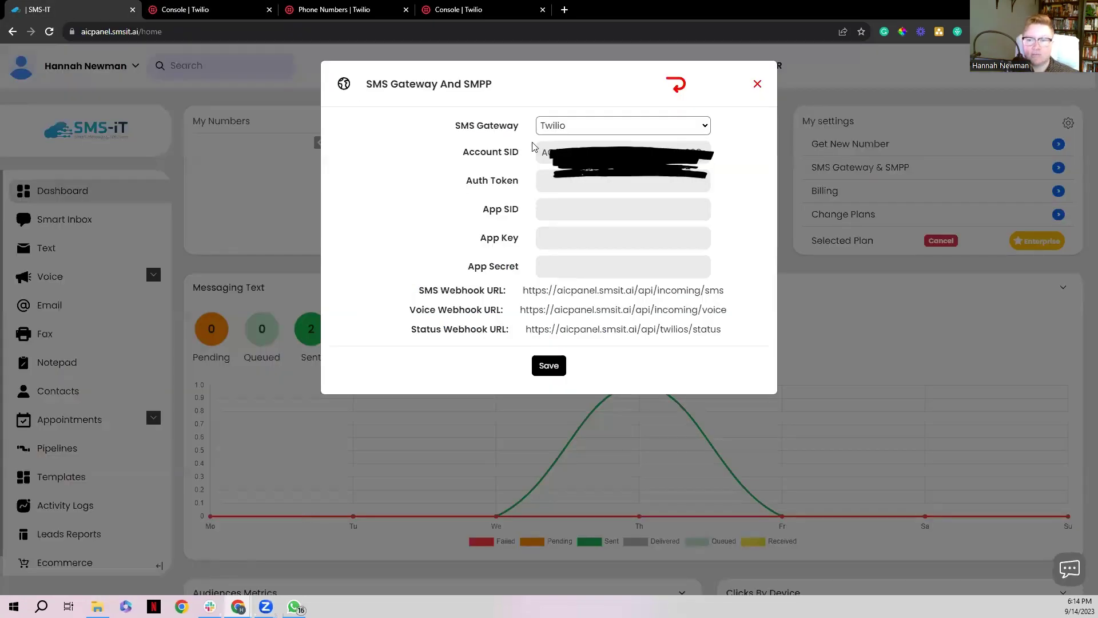
click(592, 186)
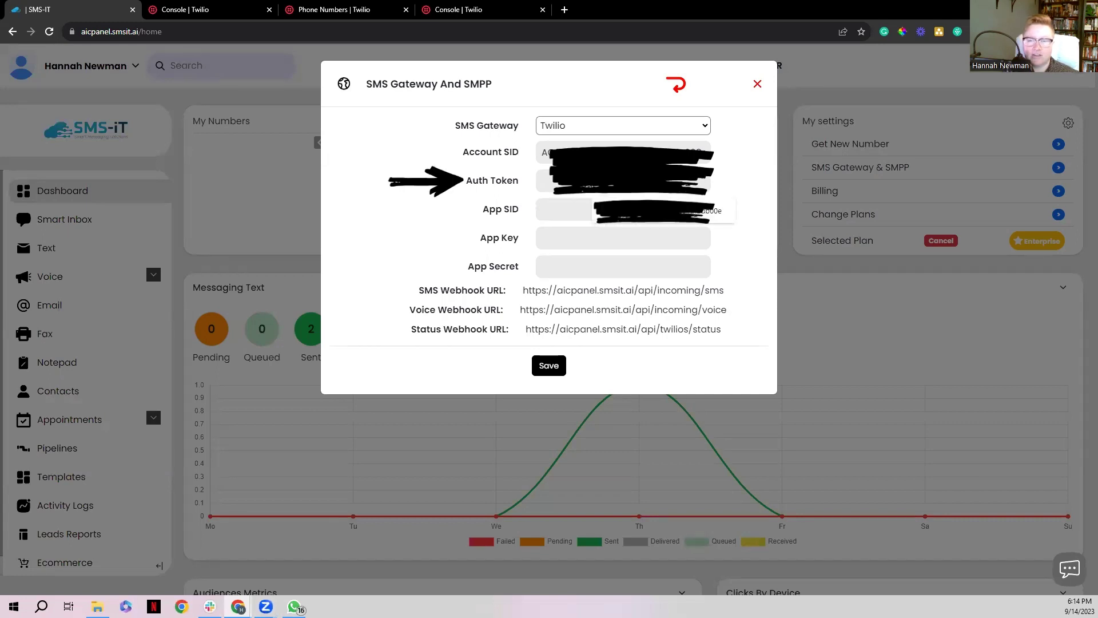
key(ctrl+v)
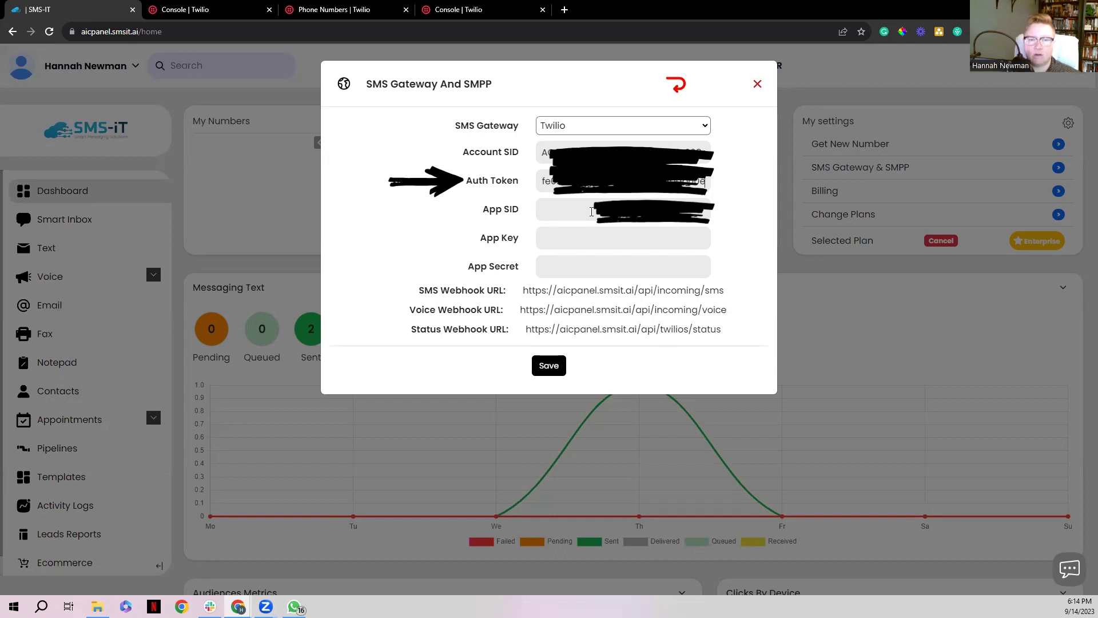
click(547, 367)
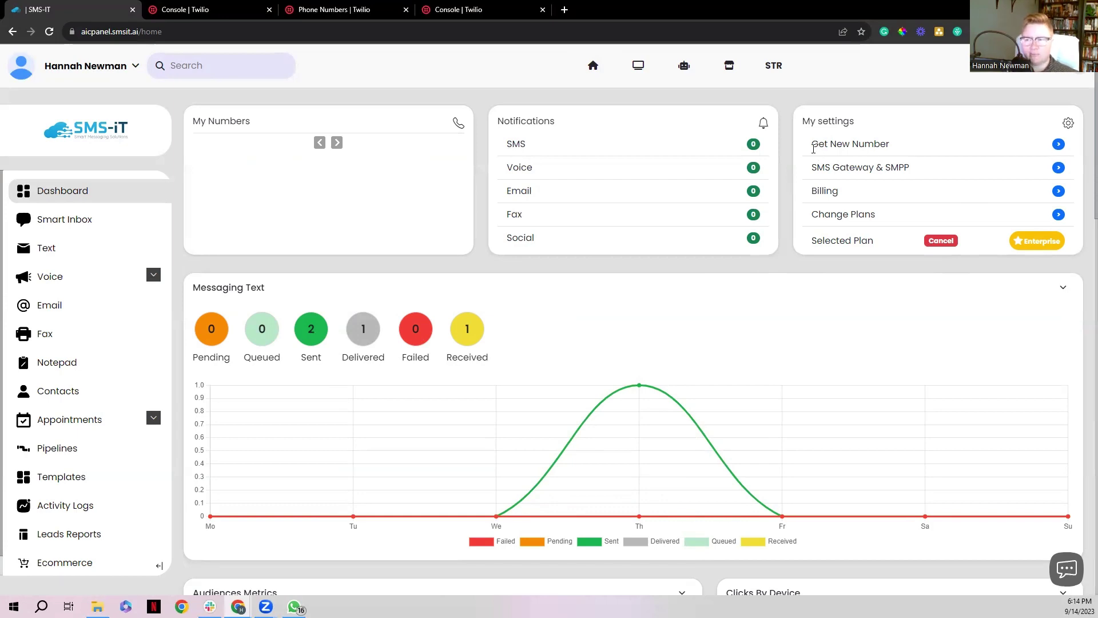
Search Twilio for United States TollFree numbers and get the first result
click(1059, 146)
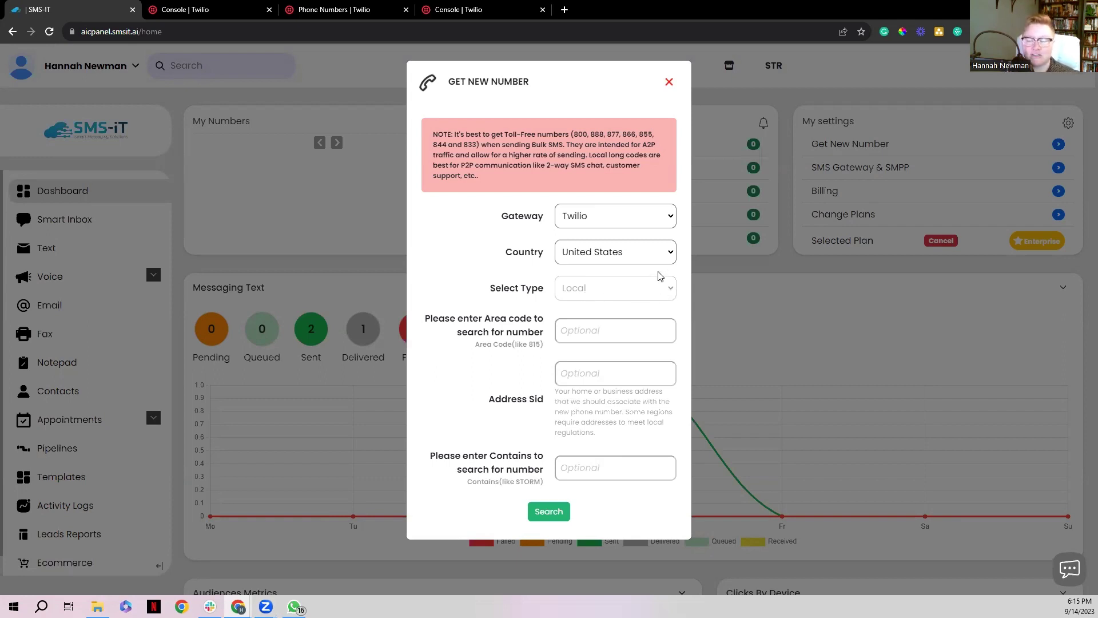
click(630, 253)
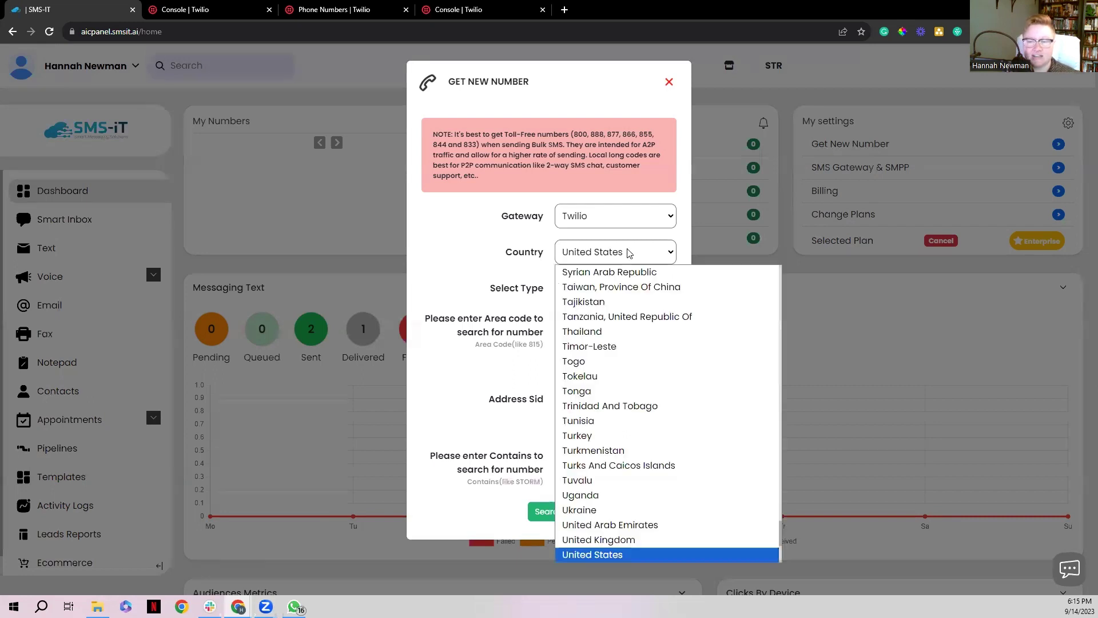
click(552, 246)
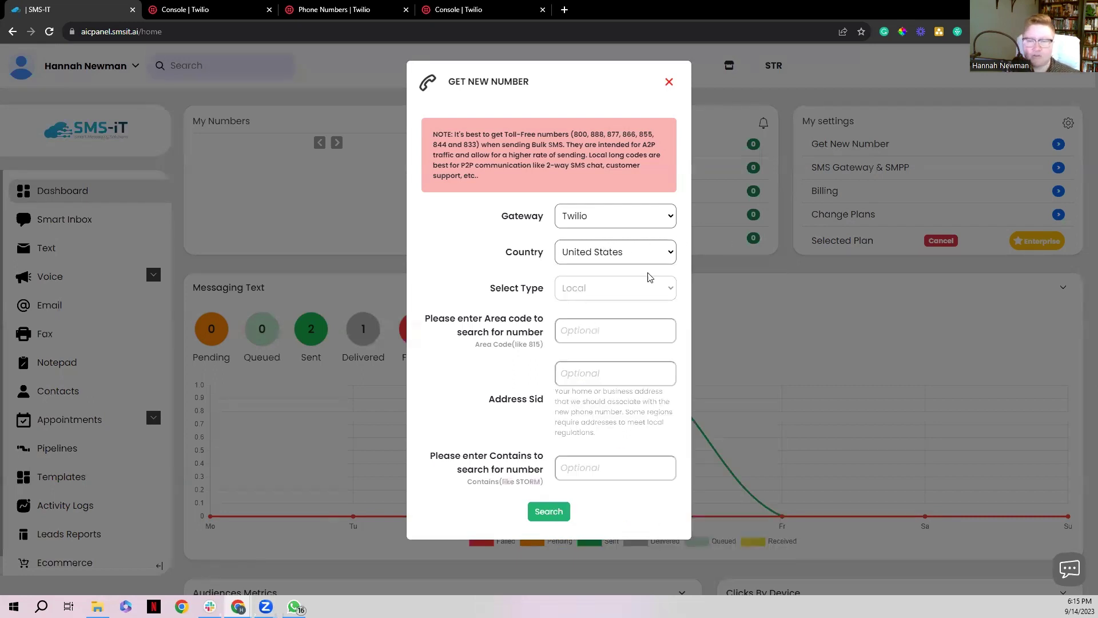
click(661, 293)
click(598, 323)
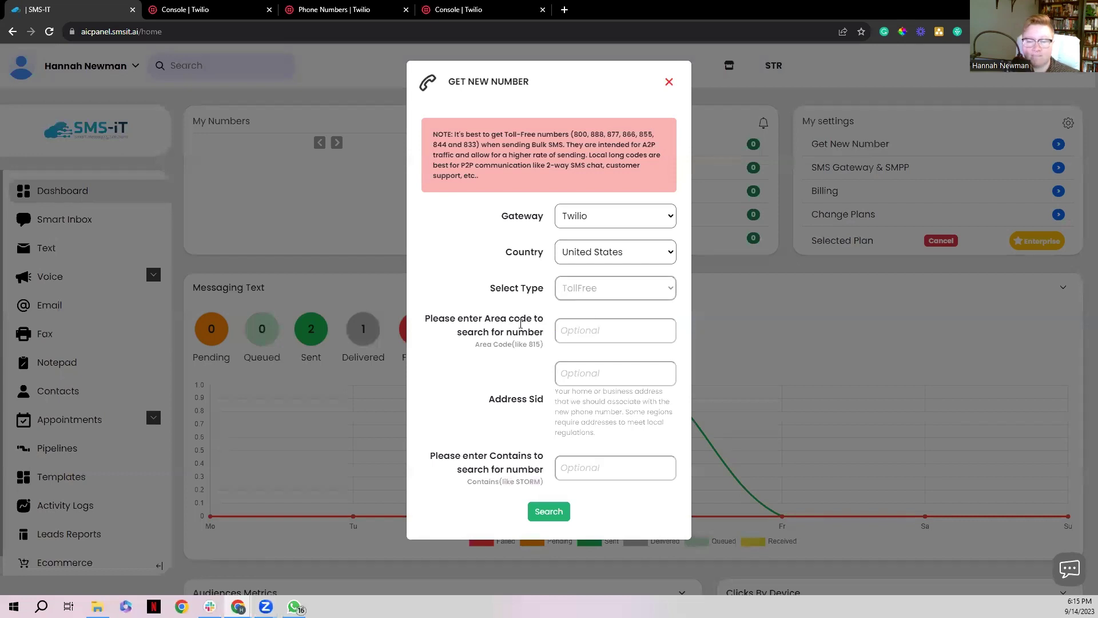
click(558, 519)
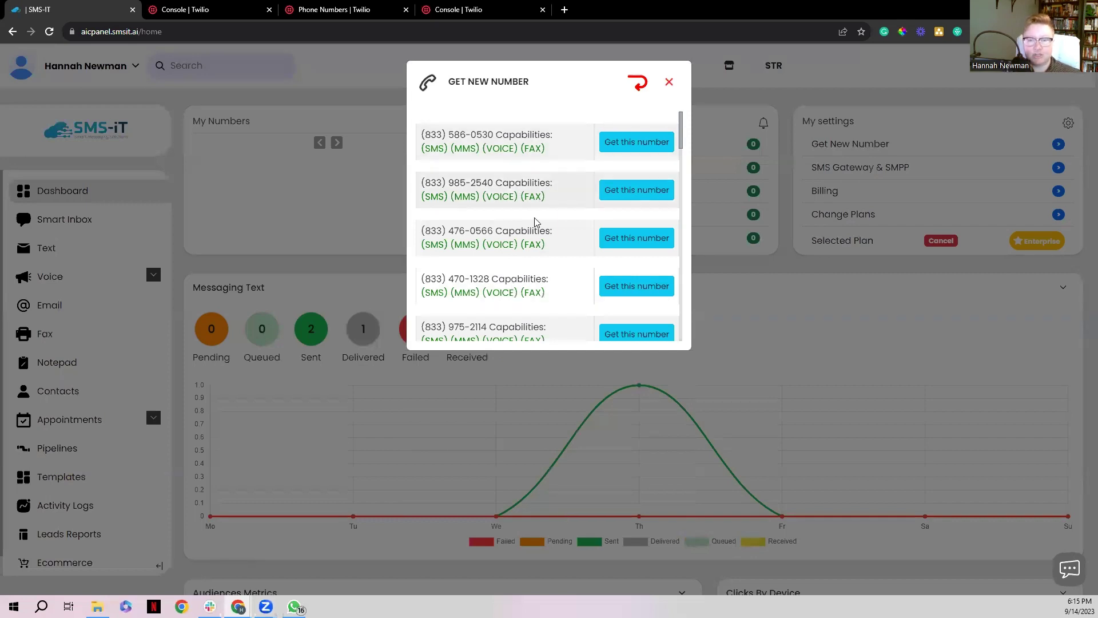
click(652, 144)
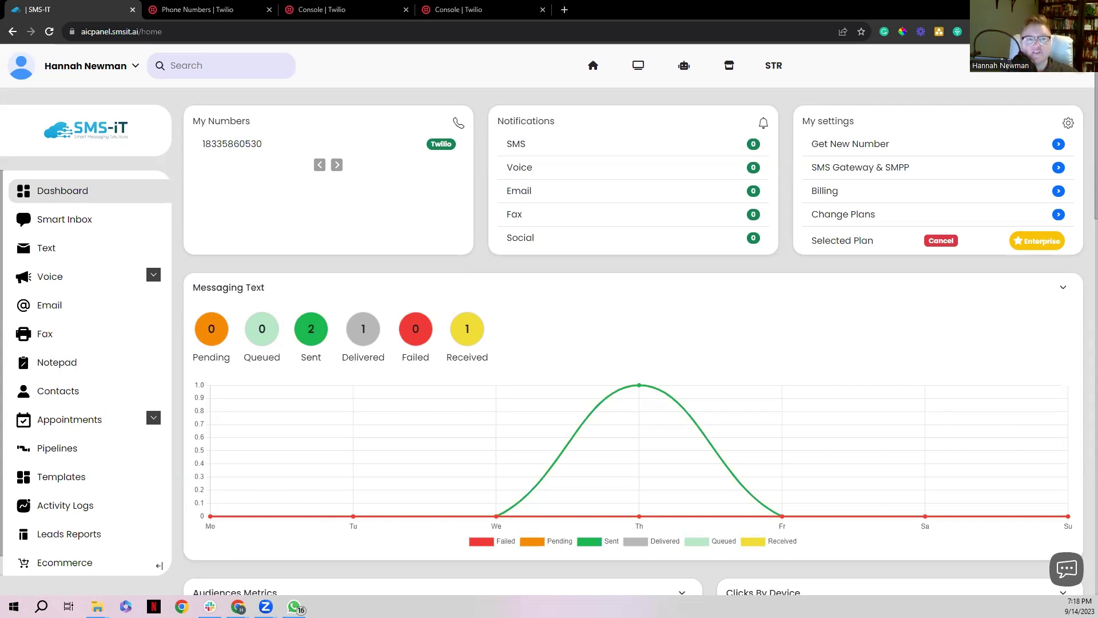
Show the account's active numbers from the profile settings
click(62, 69)
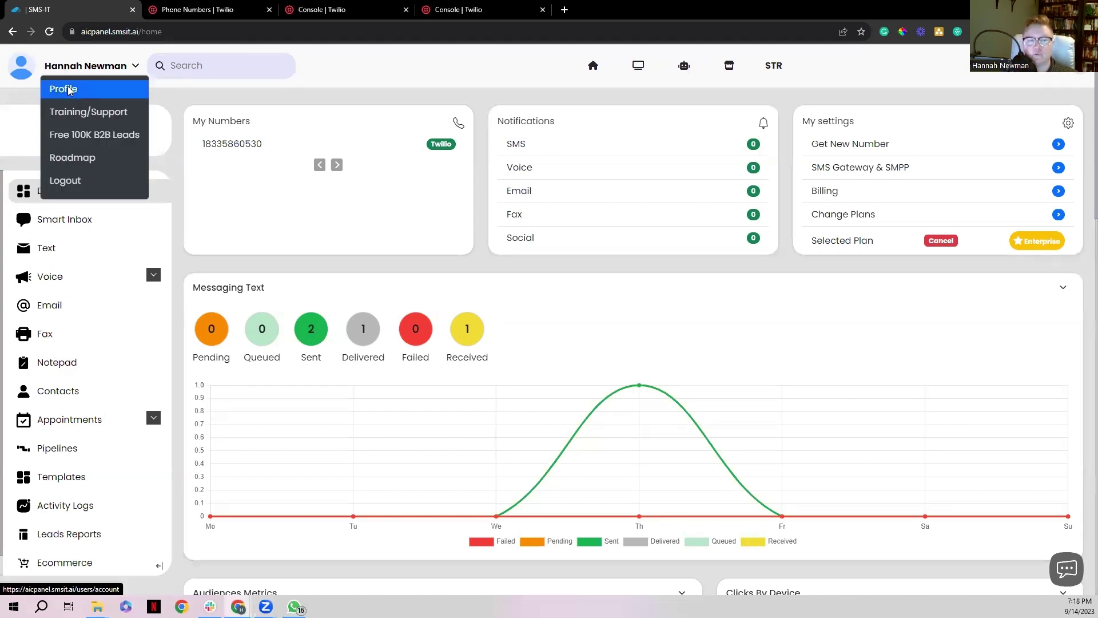
click(69, 90)
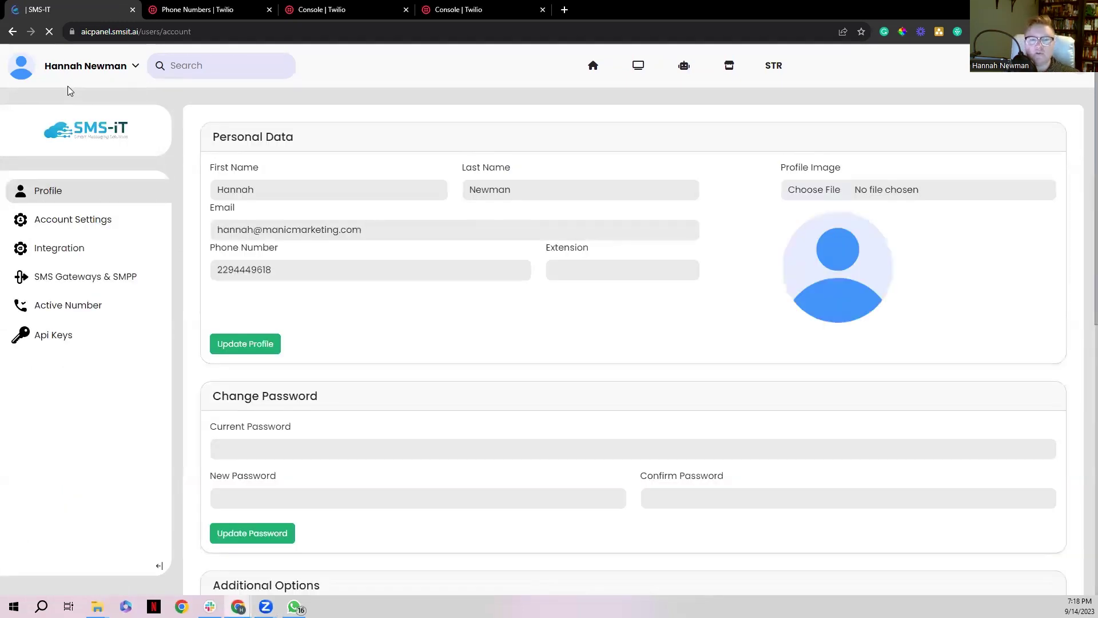
click(85, 313)
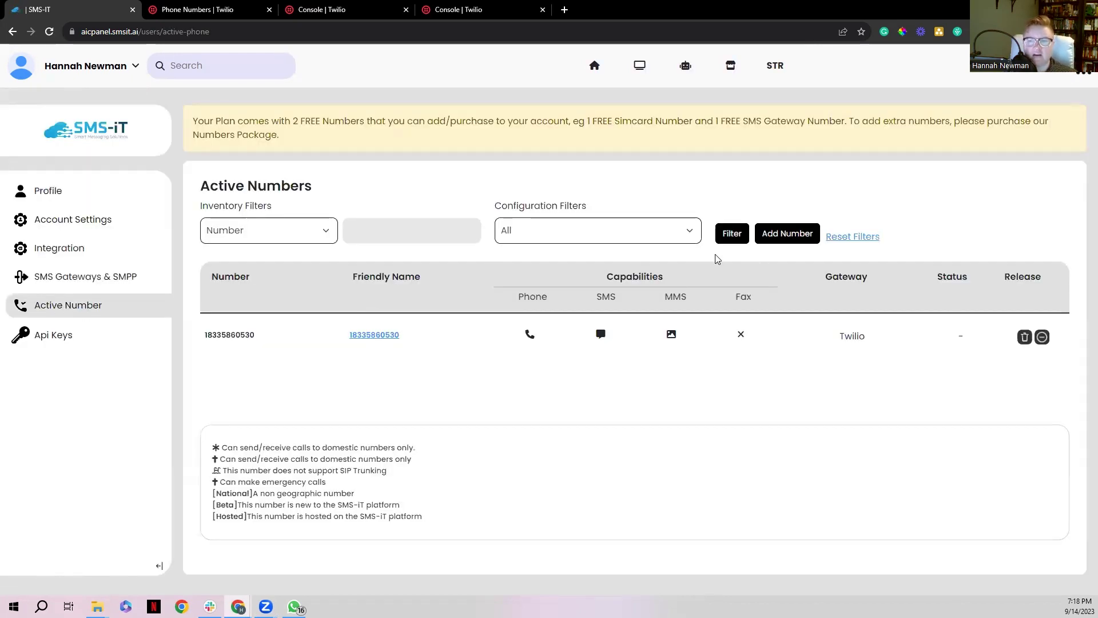
Begin adding a number with Twilio as its SMS gateway
click(773, 241)
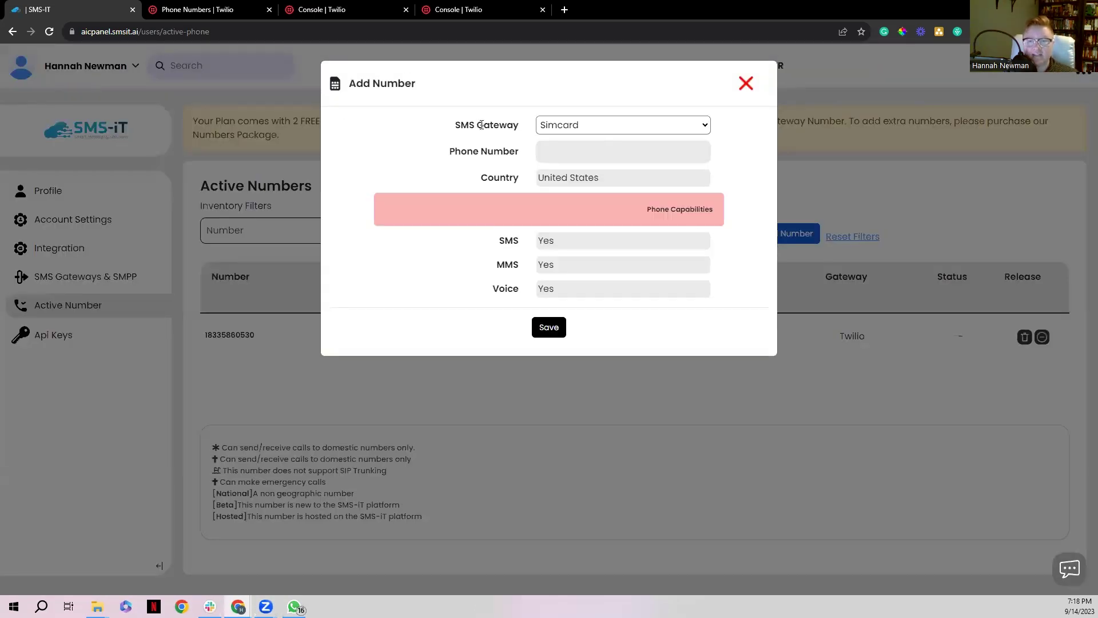
click(627, 128)
click(574, 157)
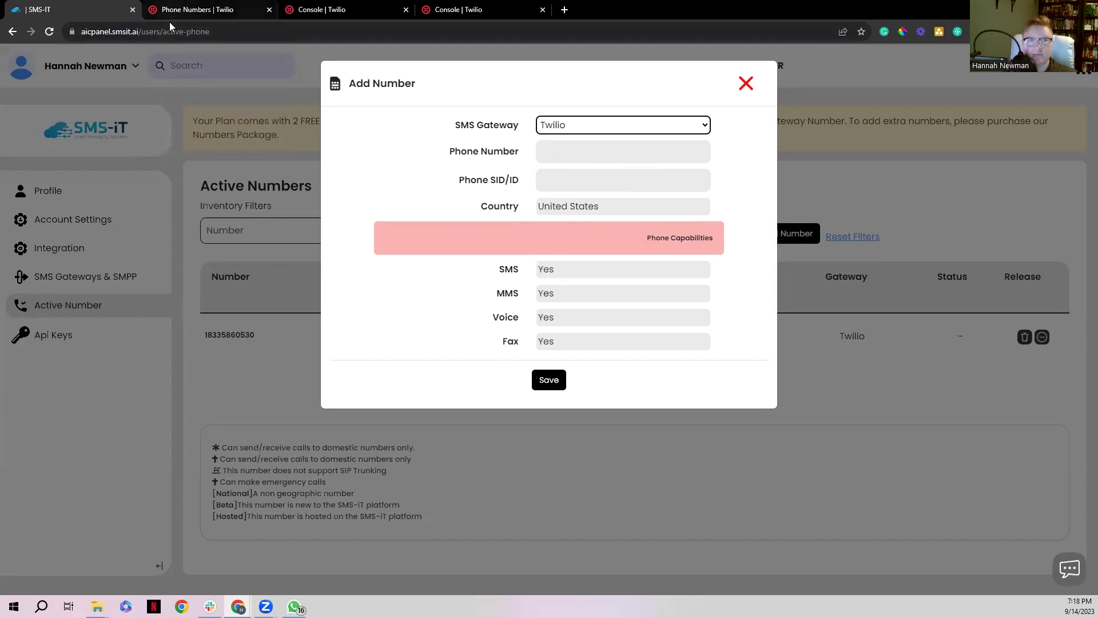
key(ctrl+3)
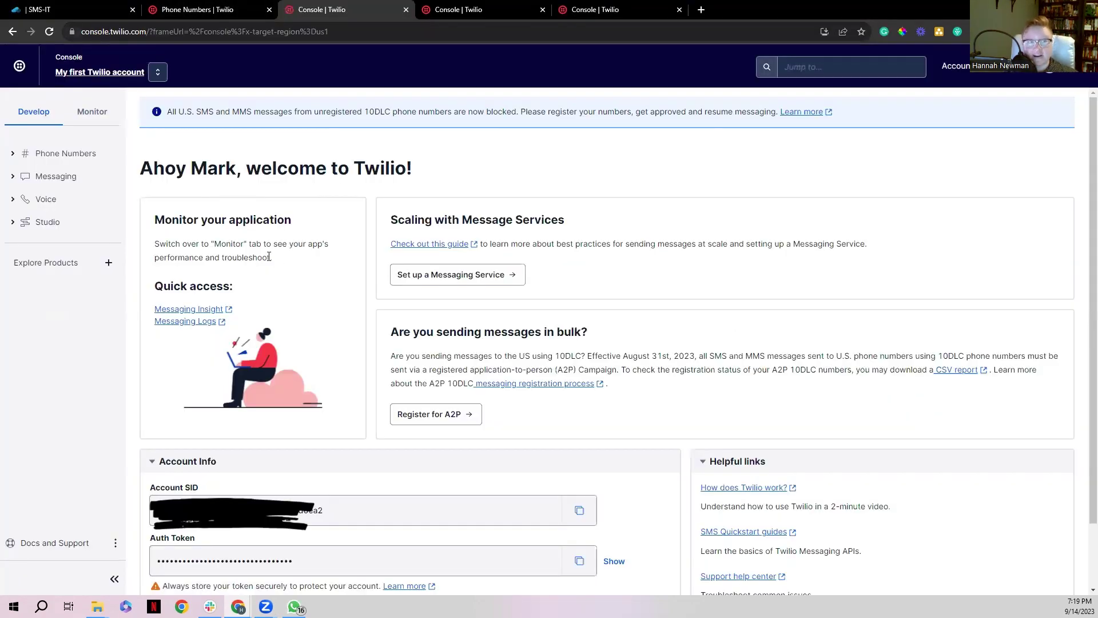
click(14, 156)
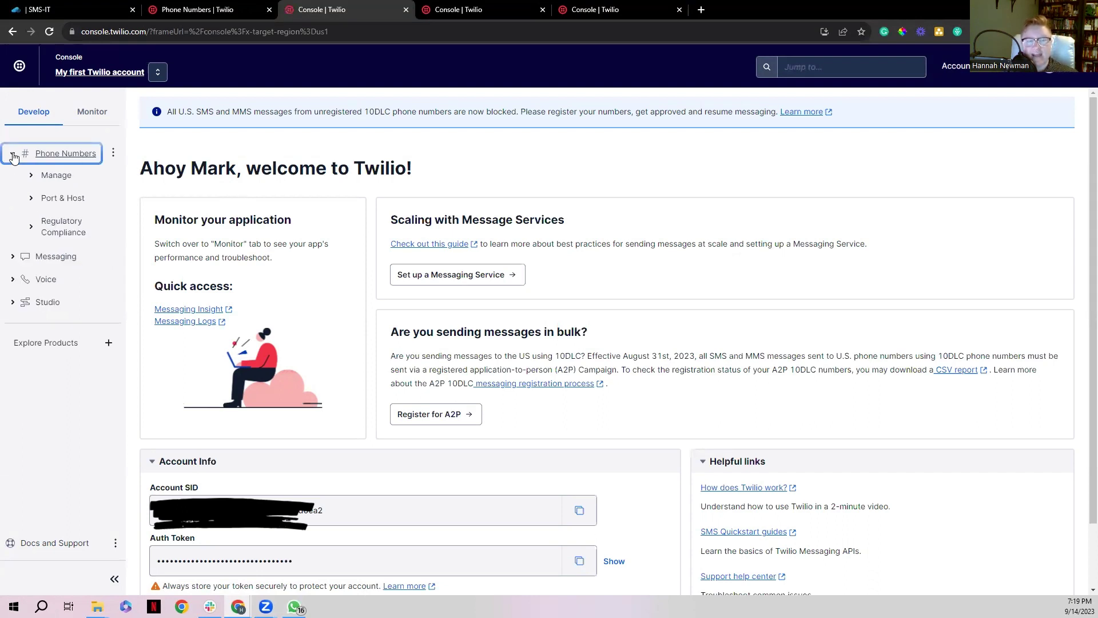
click(34, 180)
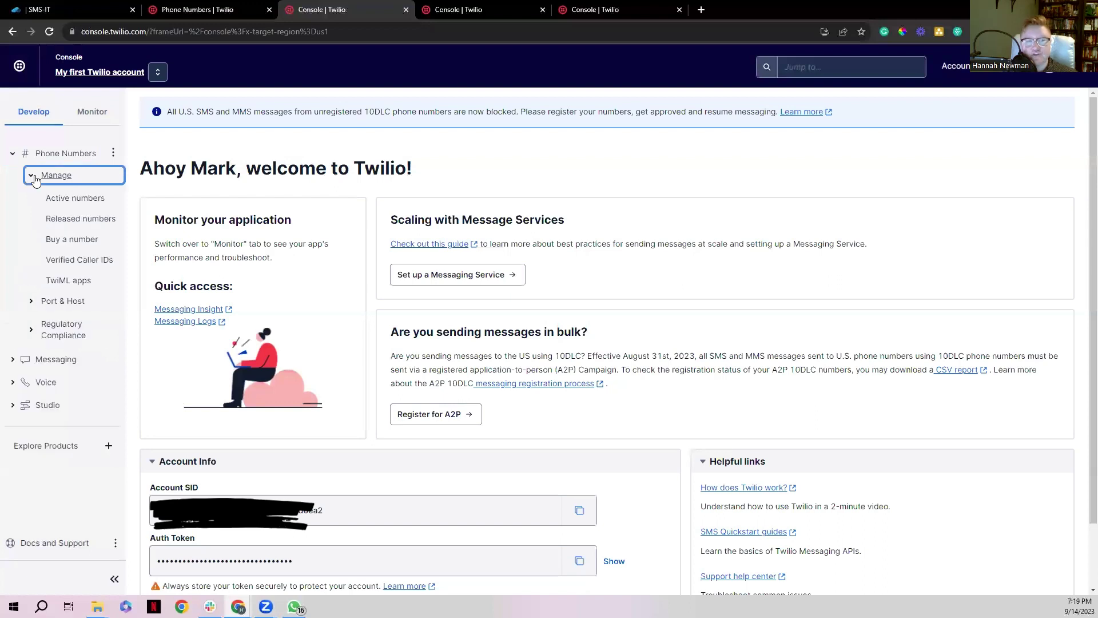
click(46, 205)
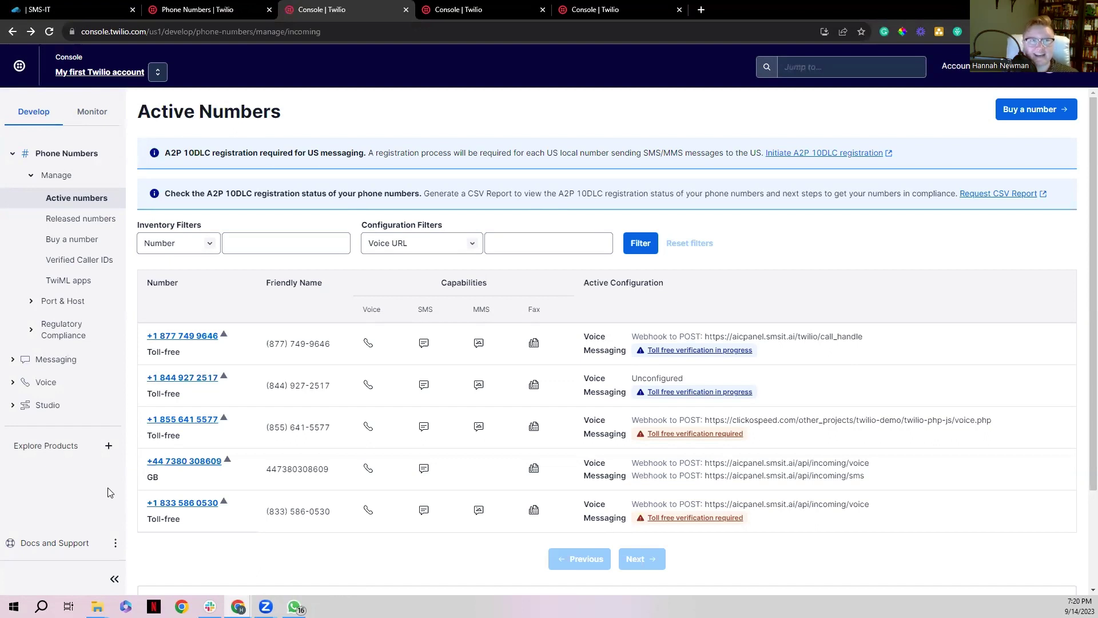
click(170, 384)
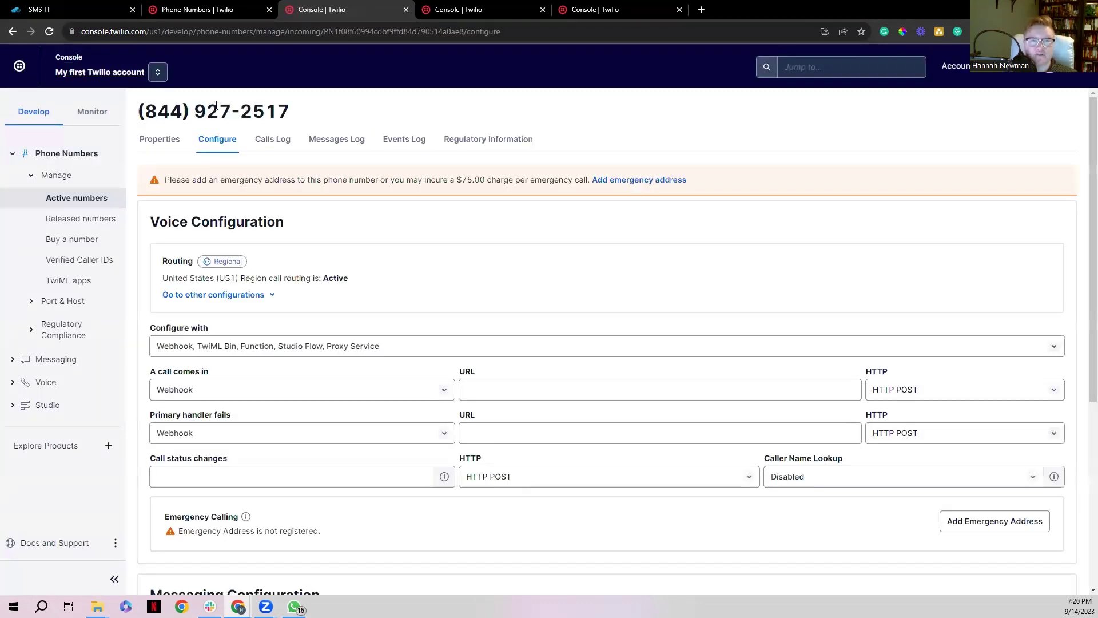
triple_click(216, 105)
key(ctrl+c)
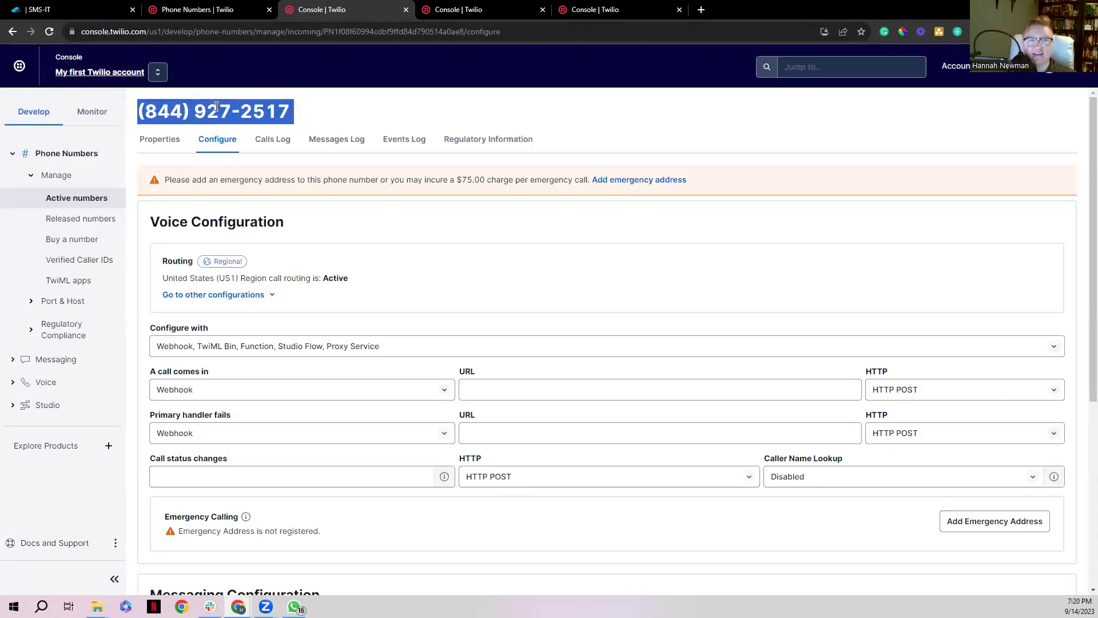
click(52, 11)
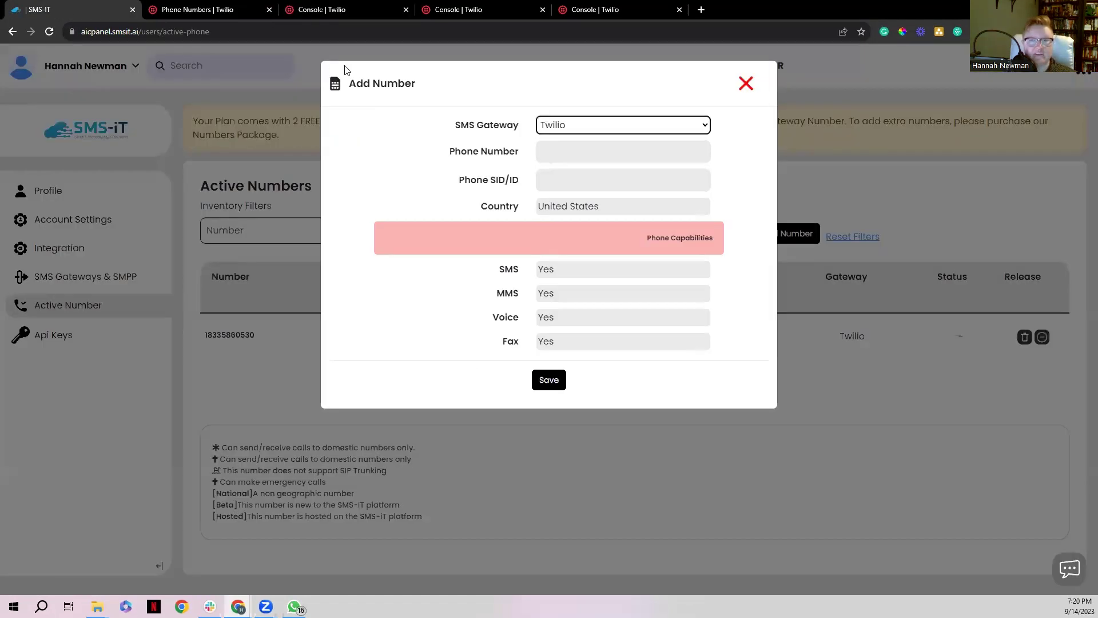
click(572, 150)
key(ctrl+v)
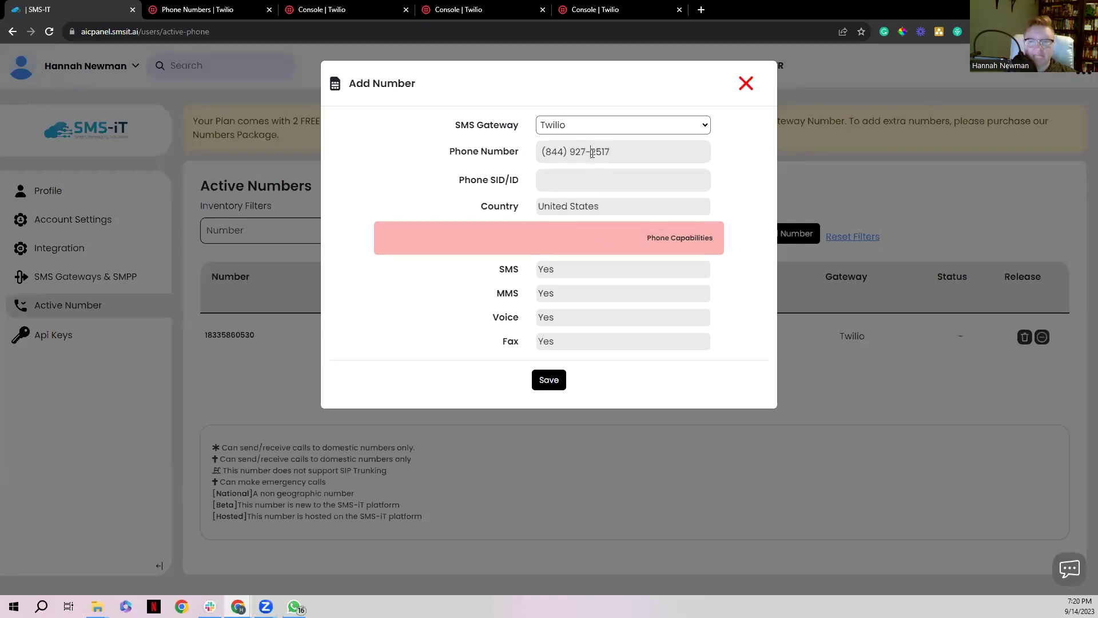
click(593, 152)
key(BackSpace)
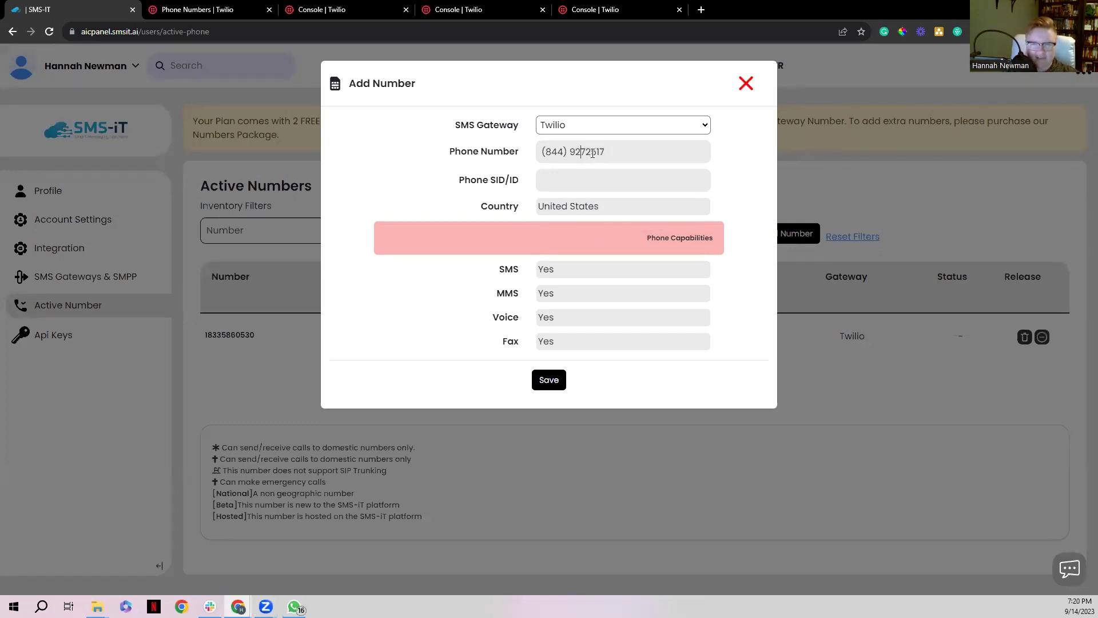
key(BackSpace)
key(BackSpace)
key(BackSpace)
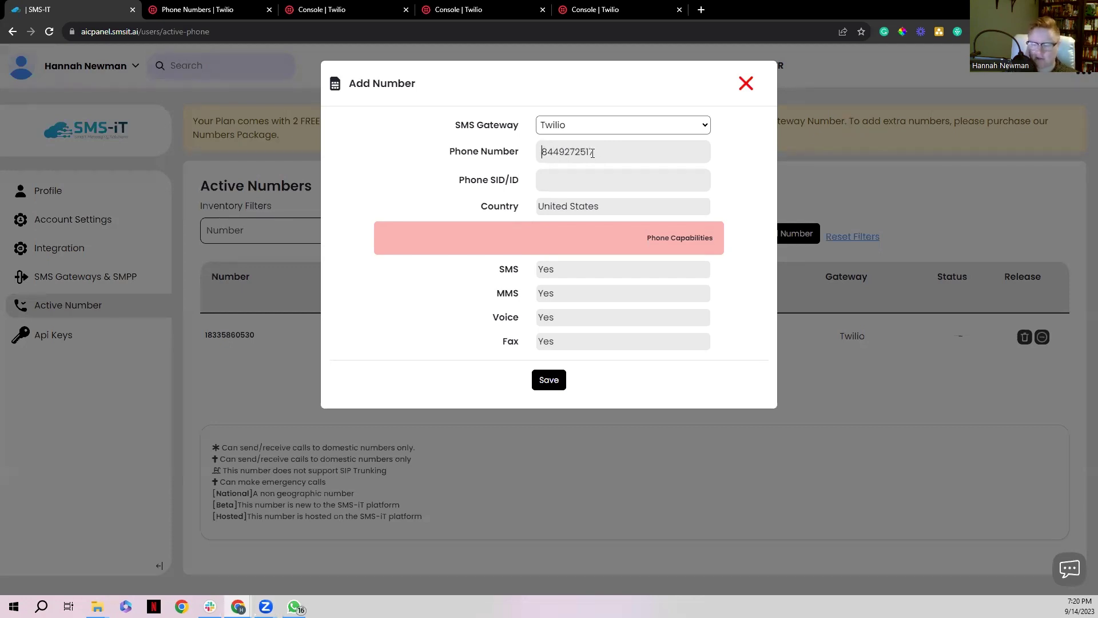
text(1)
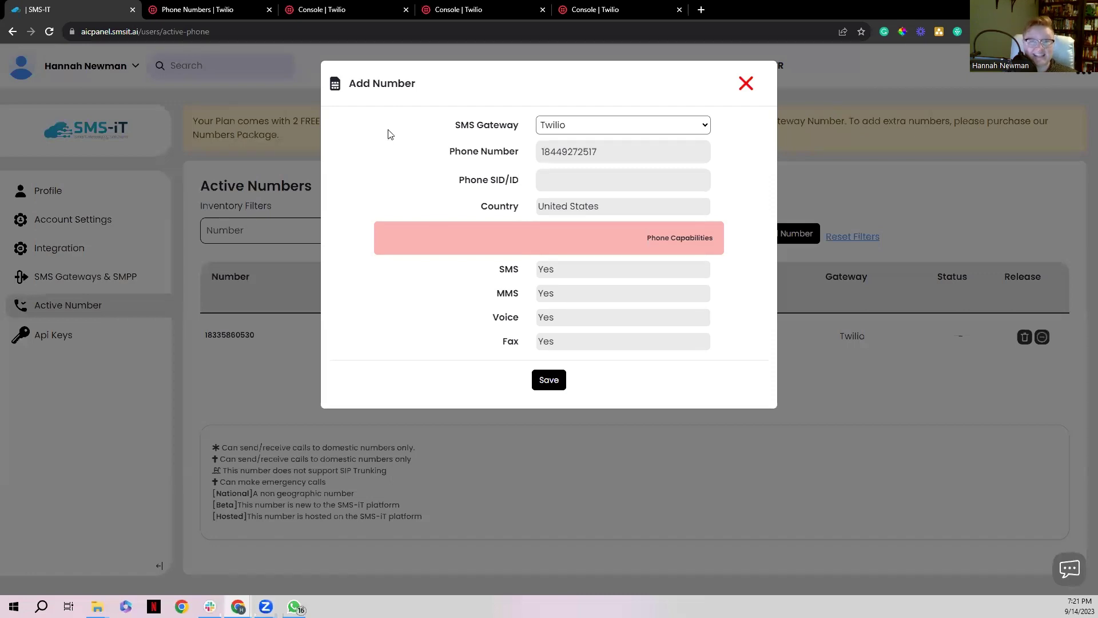
Copy the number's Phone Number SID from its Twilio Properties page
click(291, 10)
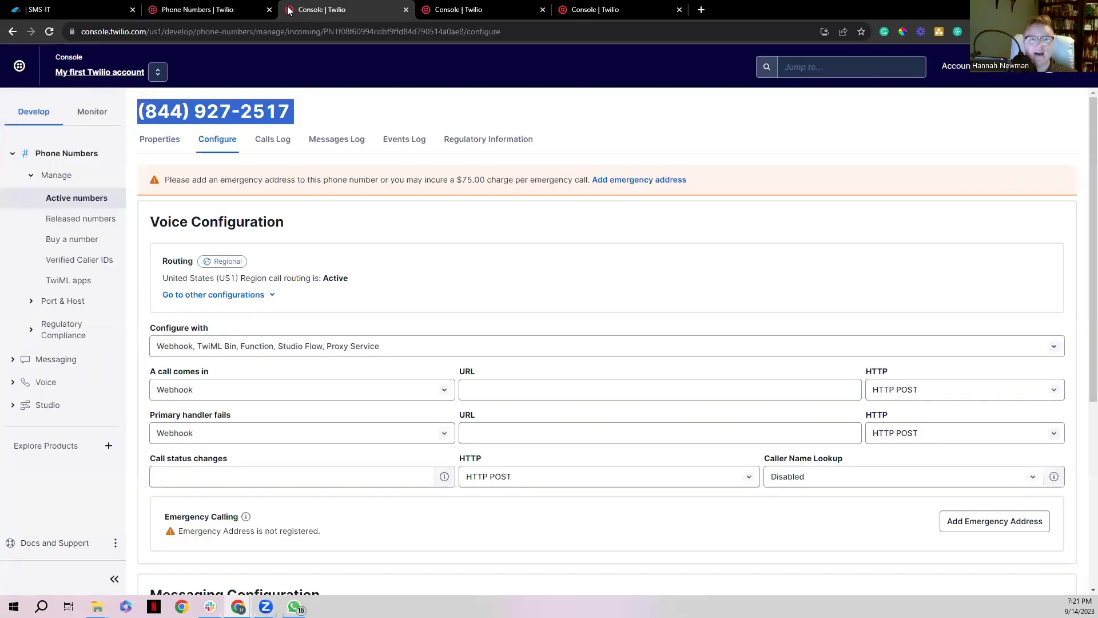
click(343, 102)
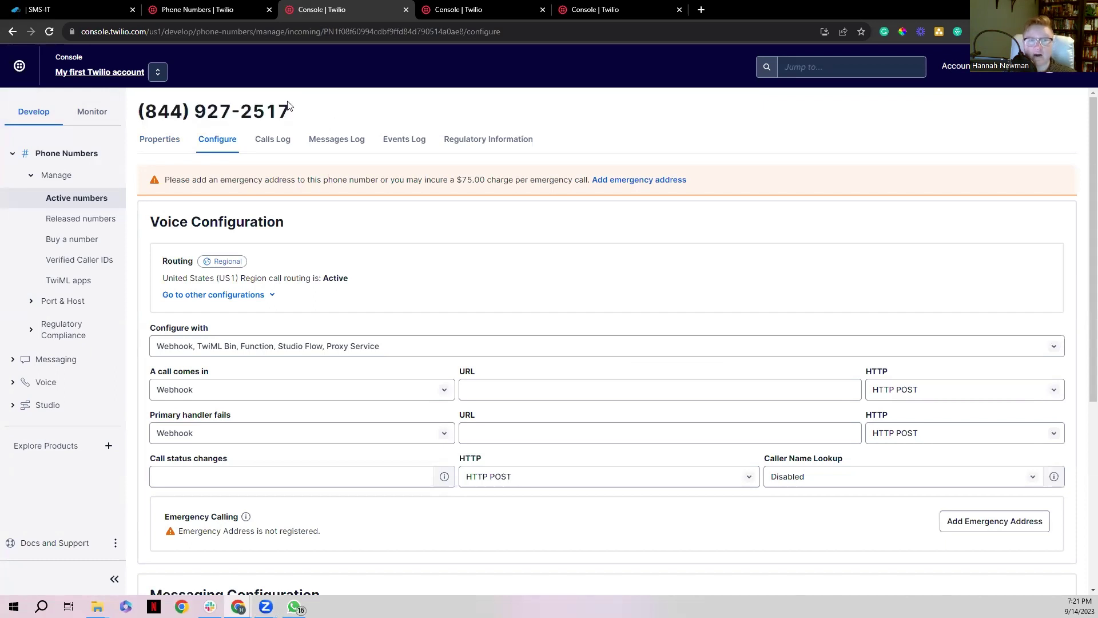
triple_click(200, 121)
click(327, 106)
click(155, 142)
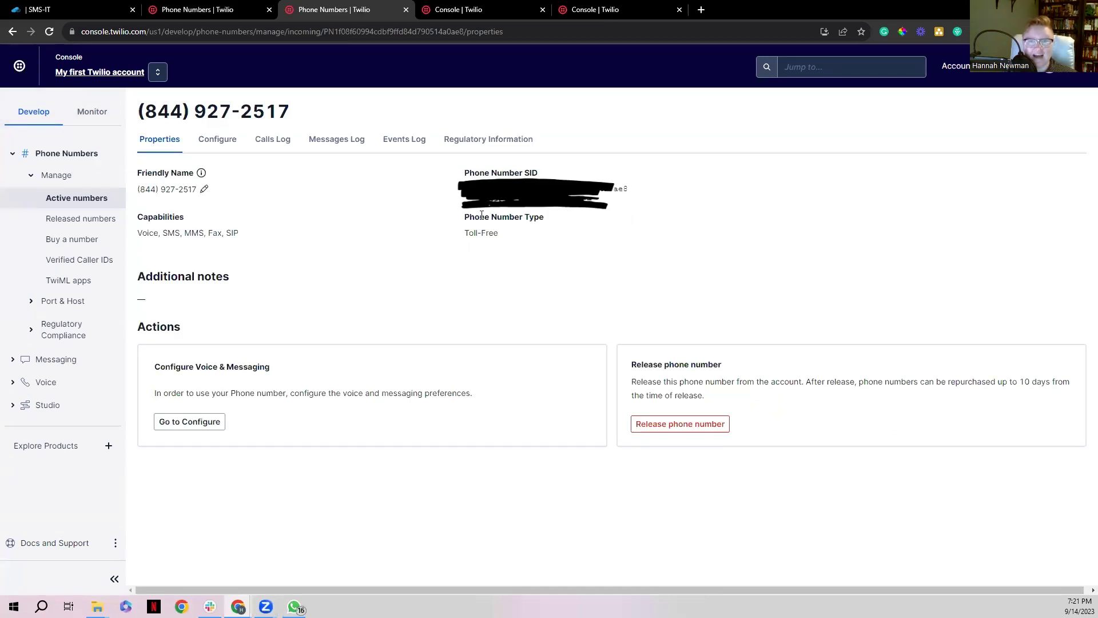
drag(464, 173, 547, 177)
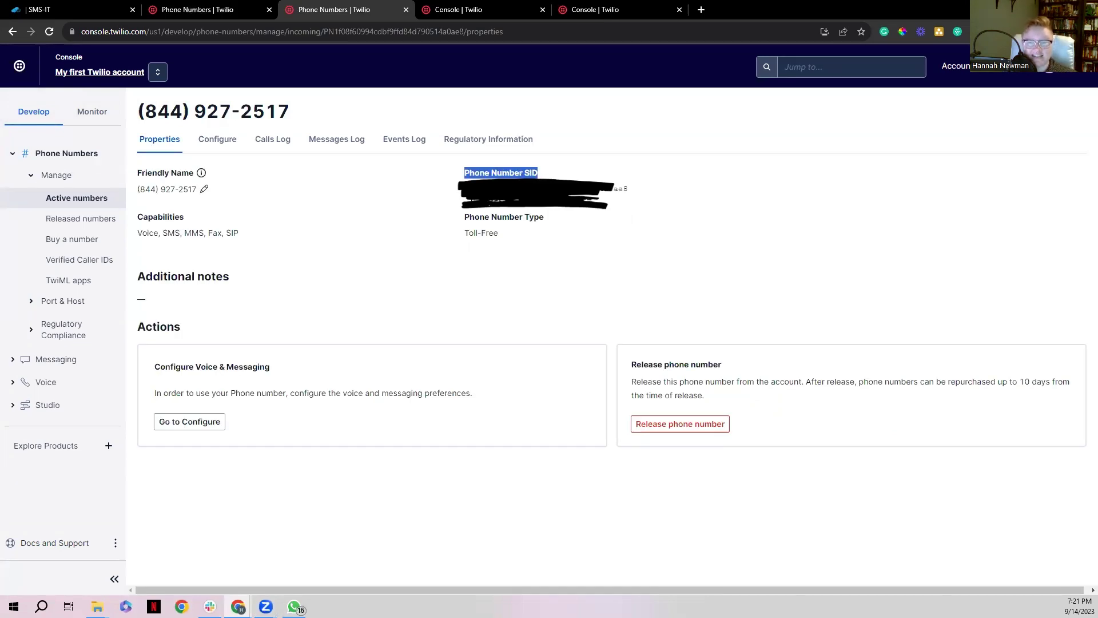
double_click(620, 188)
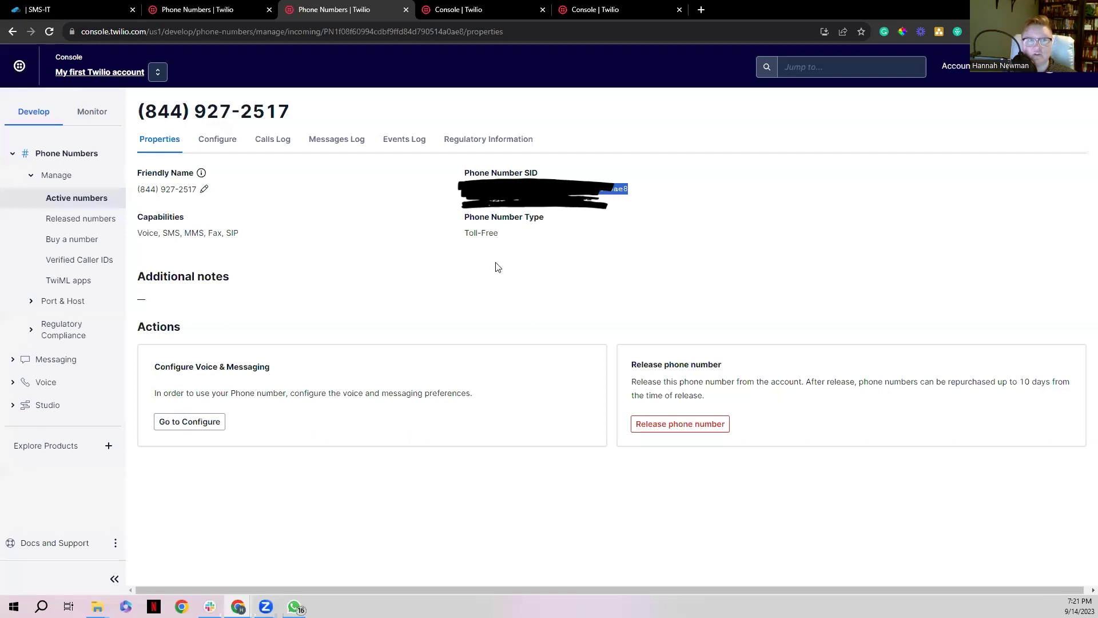
Paste the SID into Phone SID/ID and save the new number
click(48, 8)
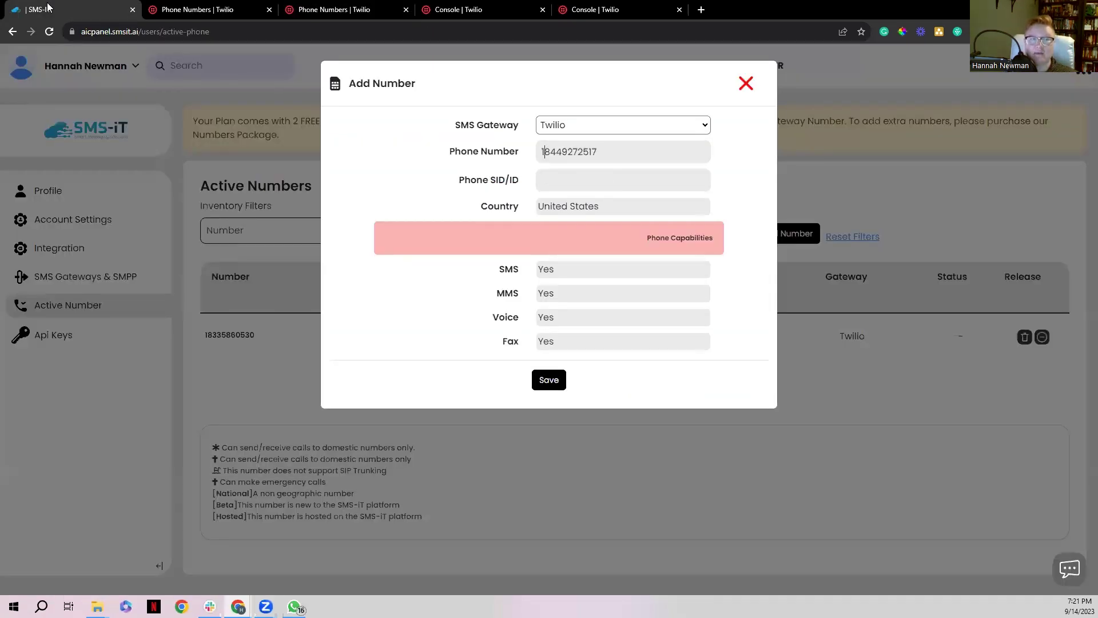
key(Tab)
key(ctrl+v)
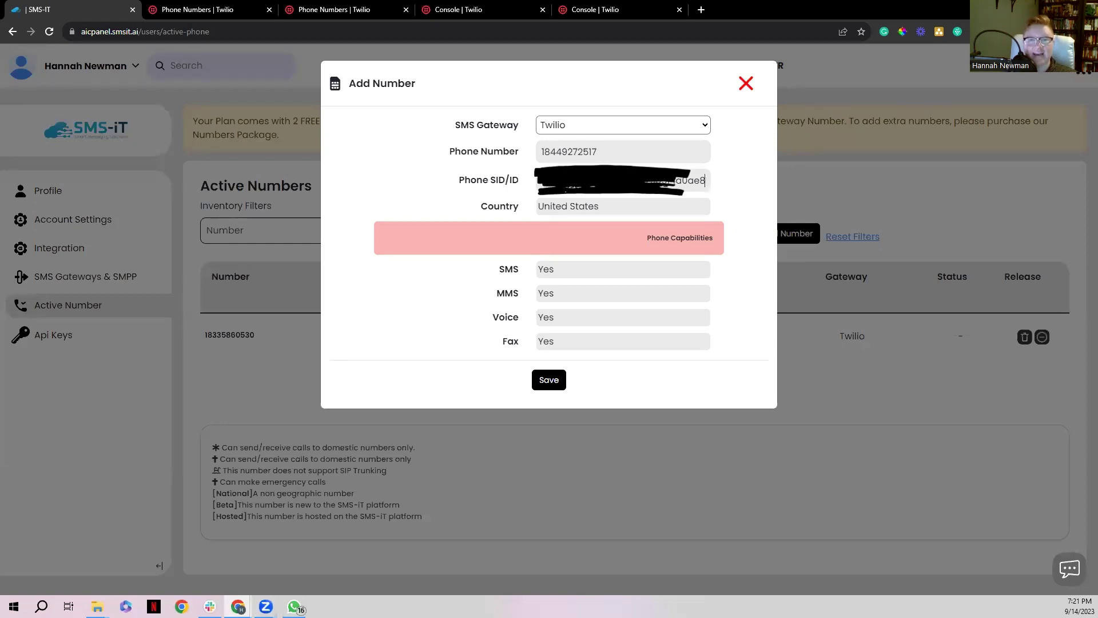
click(550, 381)
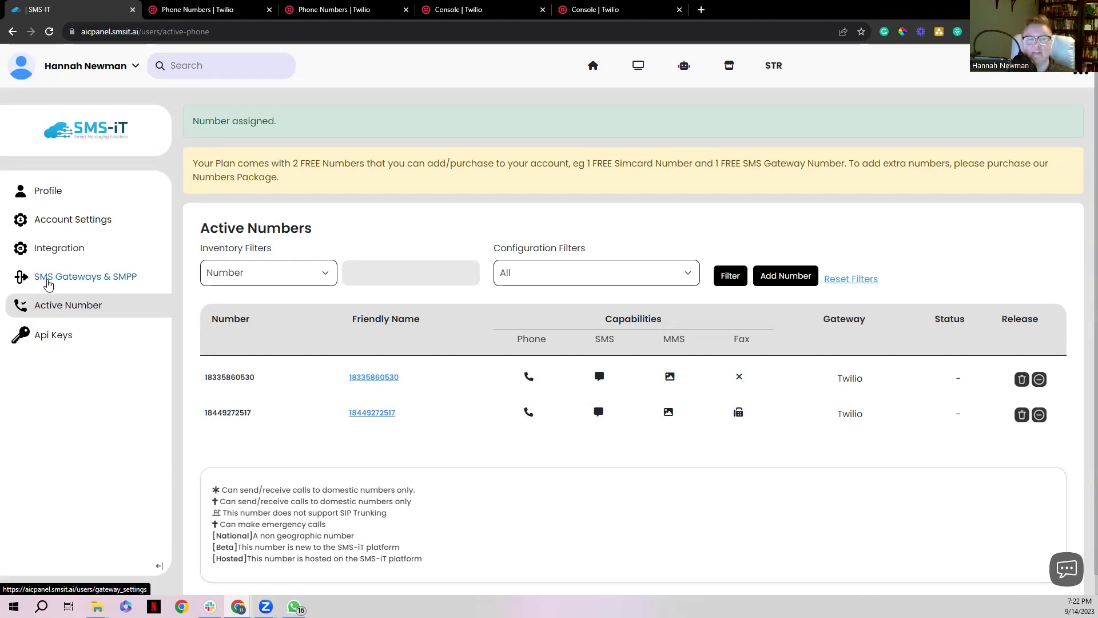
Reopen the SMS gateway connection dialog with Twilio selected
click(48, 284)
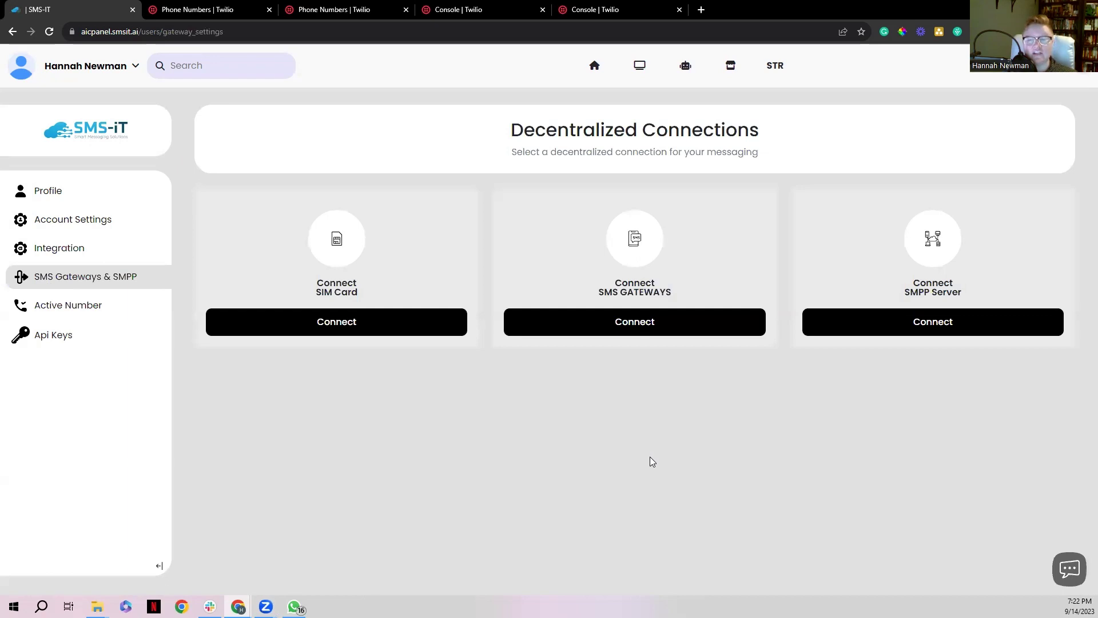
click(616, 321)
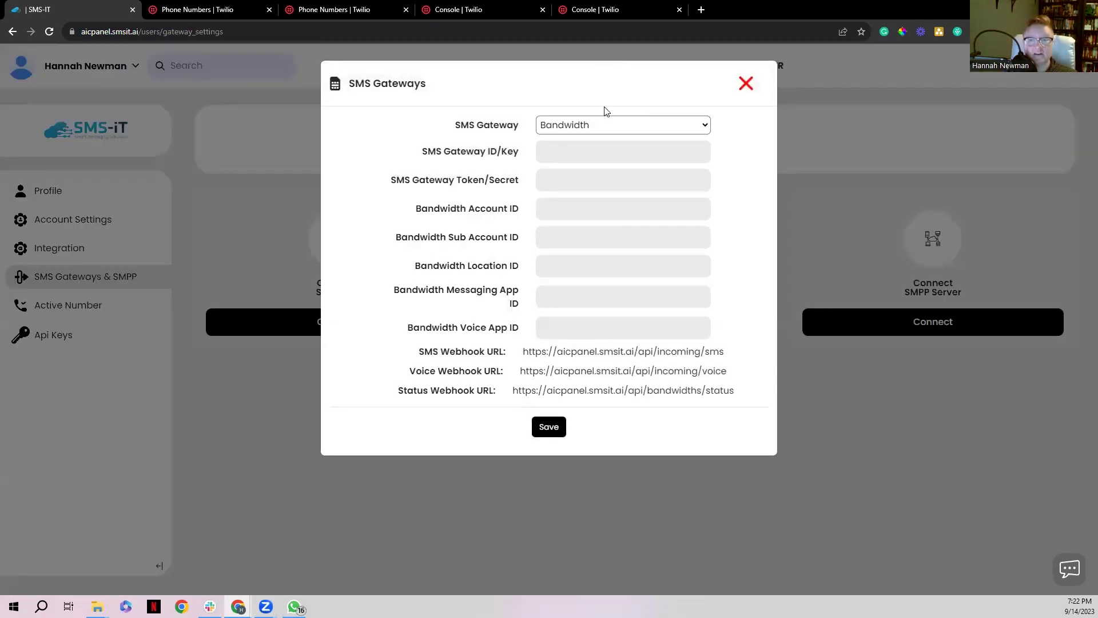
click(608, 124)
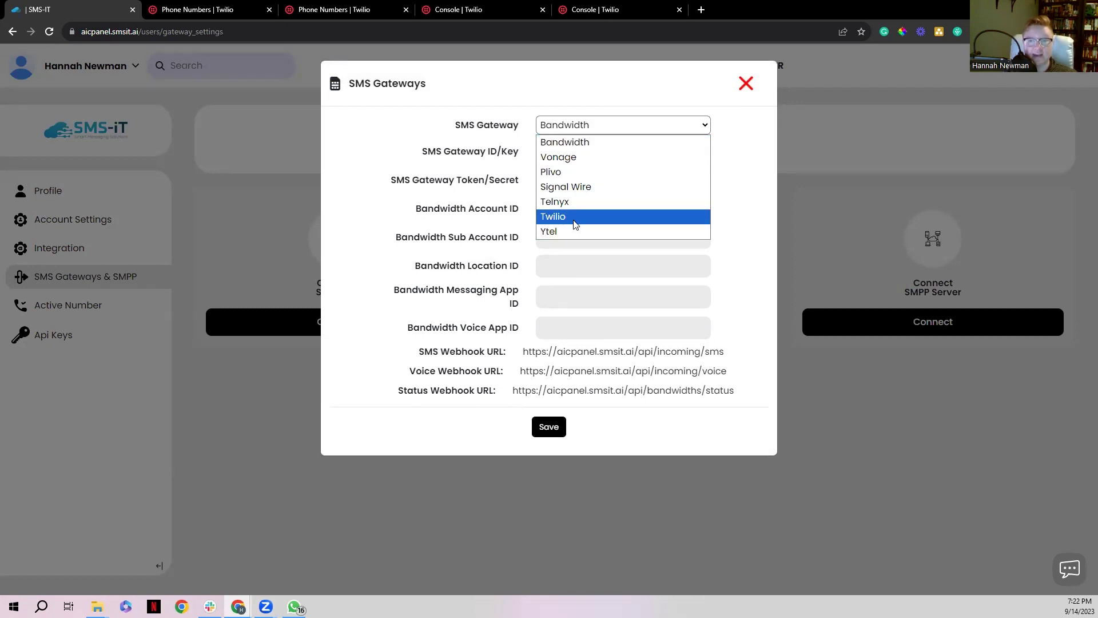
click(573, 218)
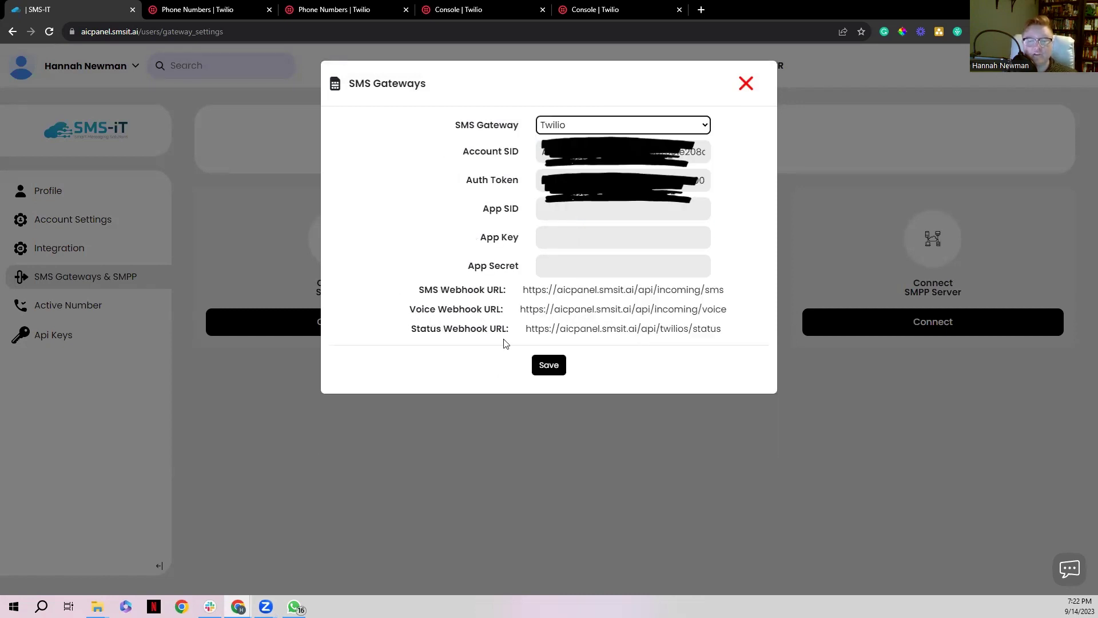
Copy the SMS Webhook URL and go to the Twilio number's properties
click(463, 290)
triple_click(463, 290)
drag(524, 290, 689, 286)
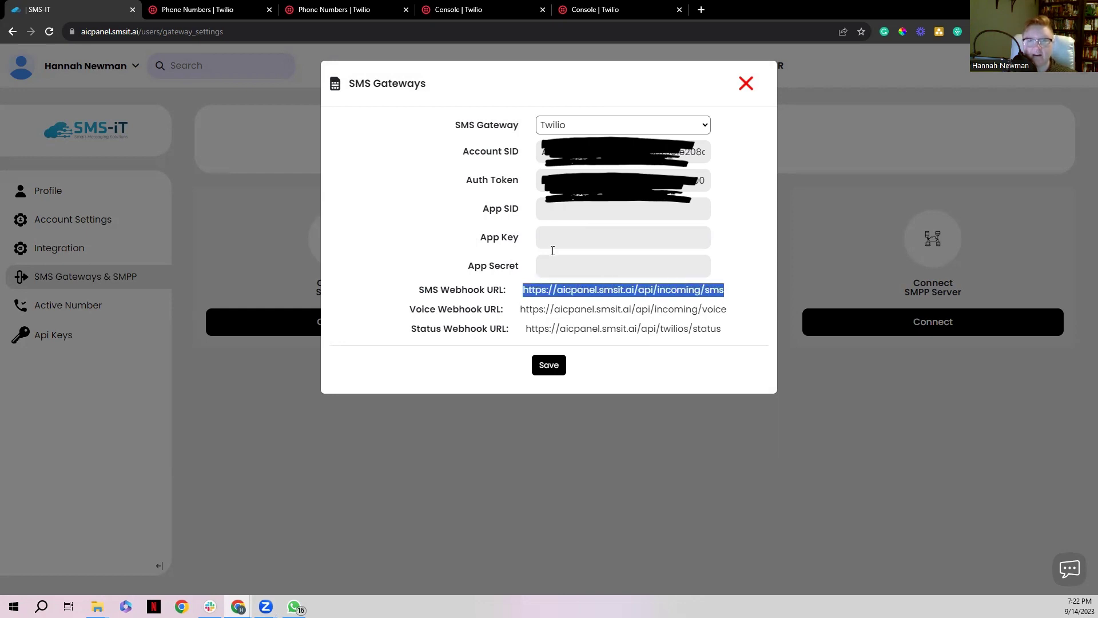
click(330, 11)
click(213, 143)
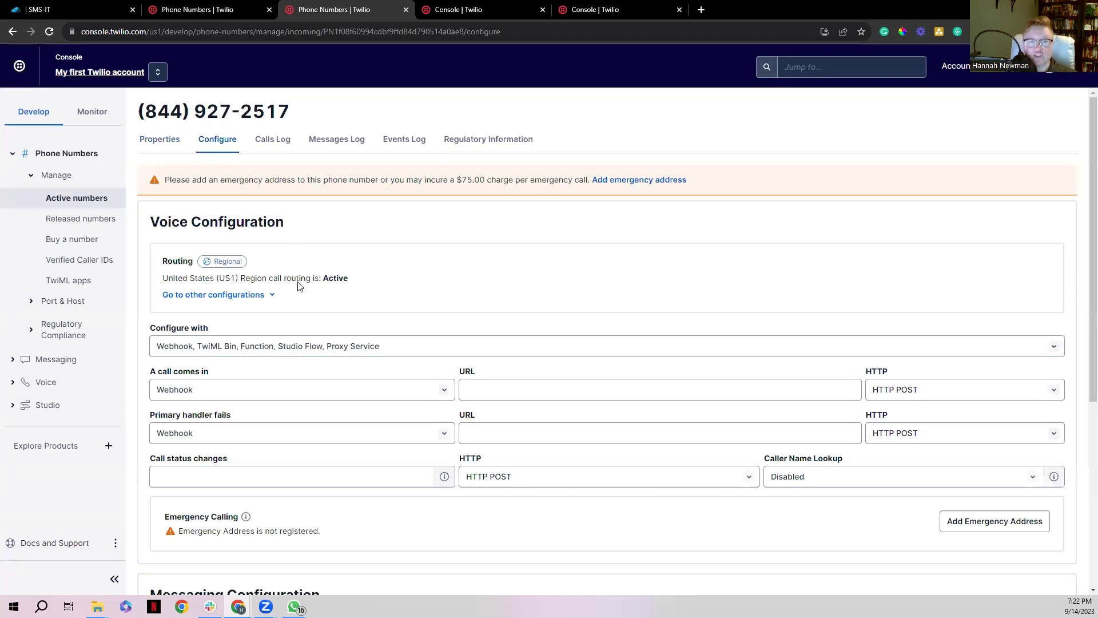
scroll(297, 283, down, 5)
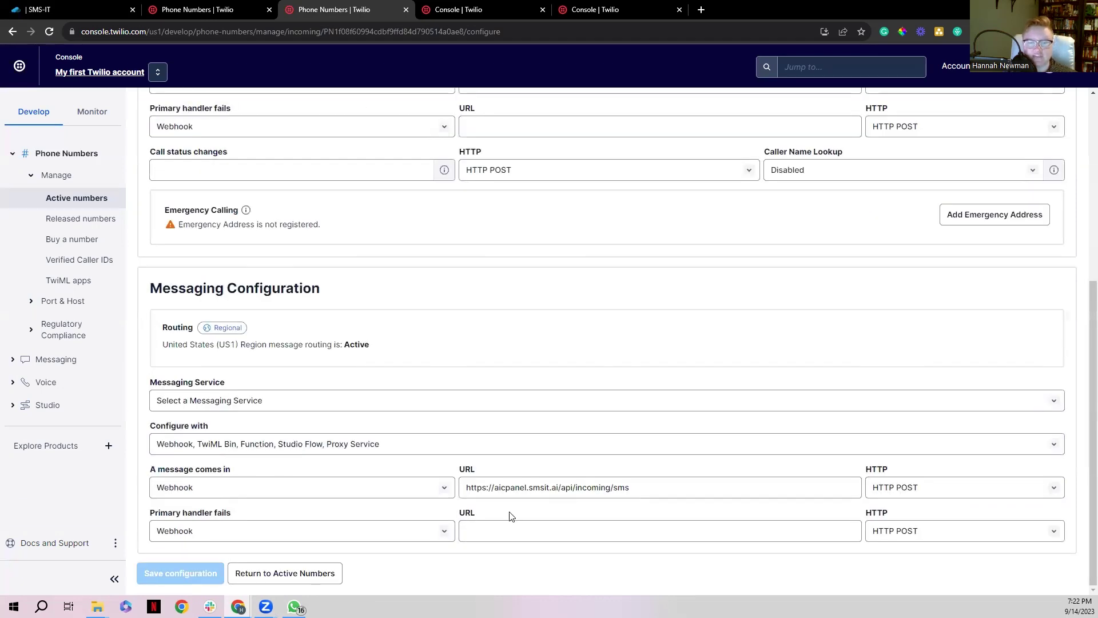
double_click(579, 487)
triple_click(579, 487)
click(579, 487)
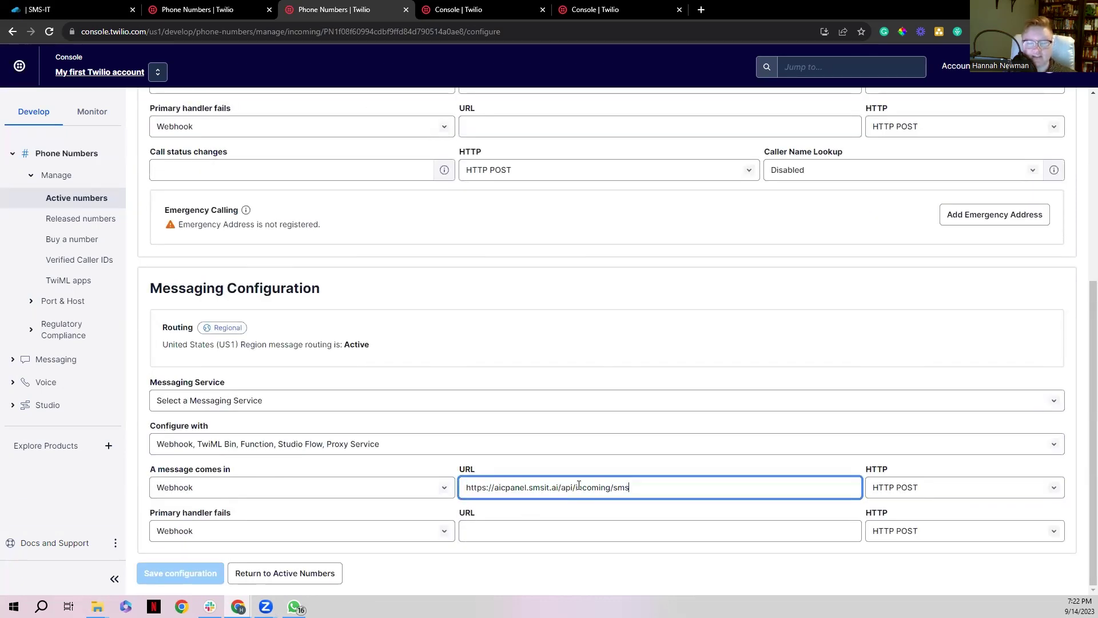
click(529, 466)
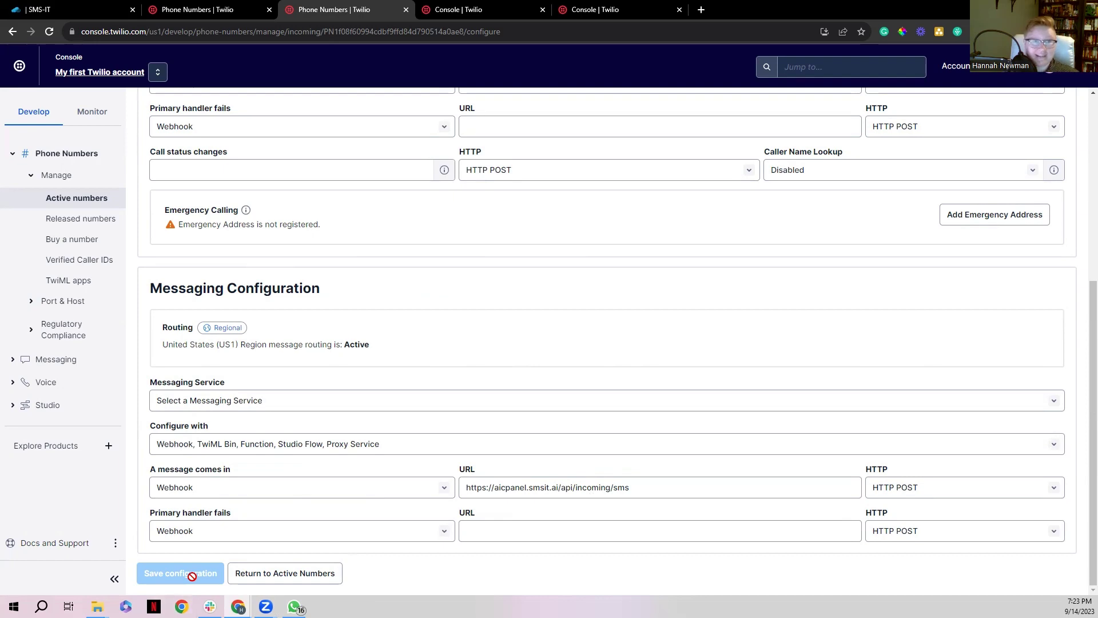
click(32, 19)
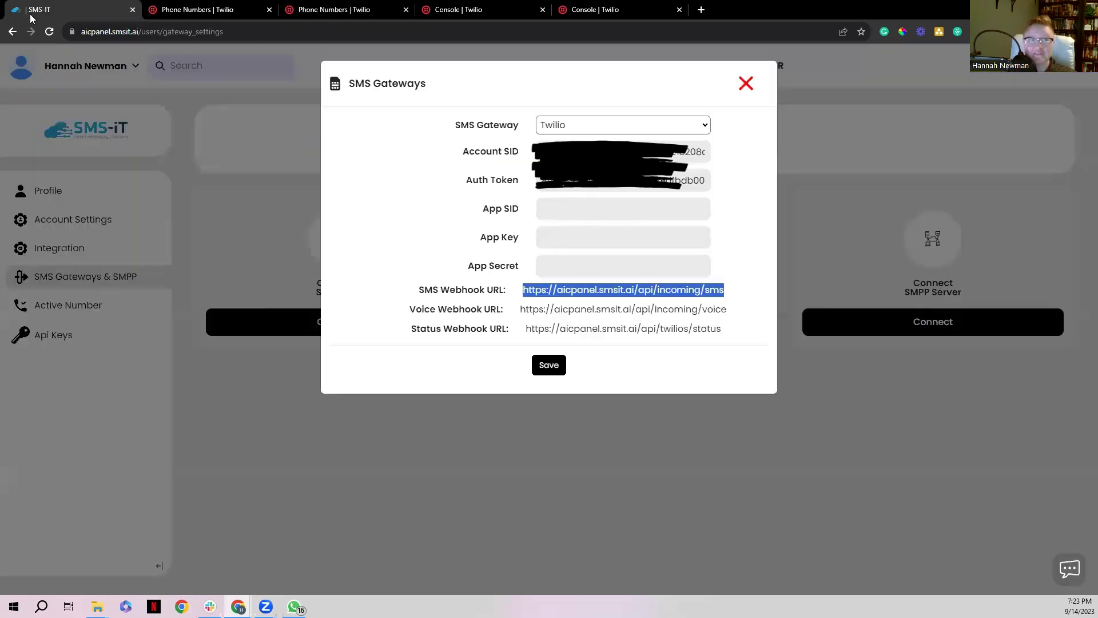
Close the SMS Gateways dialog and go to the Text page from the sidebar
click(747, 89)
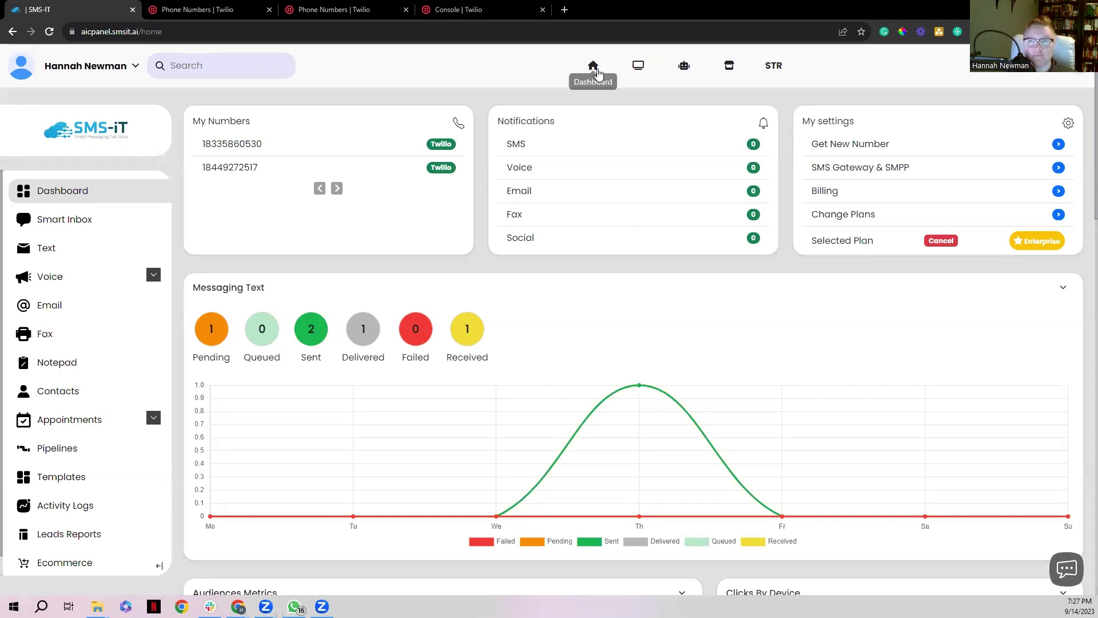
click(47, 257)
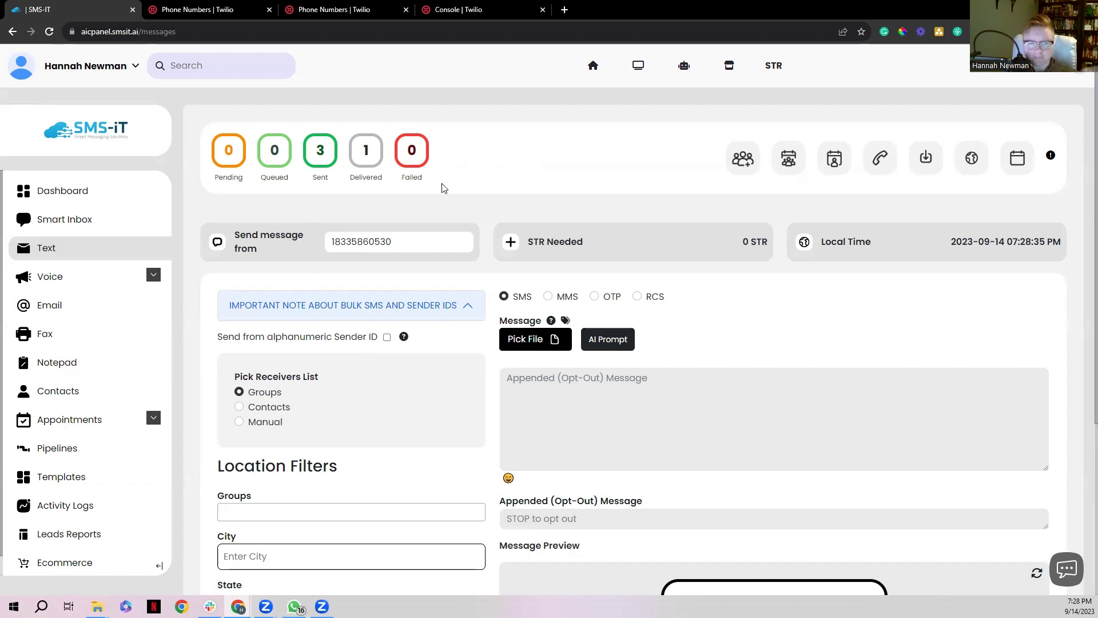
Keep the 833 number as sender and manually enter the recipient's phone number
click(388, 246)
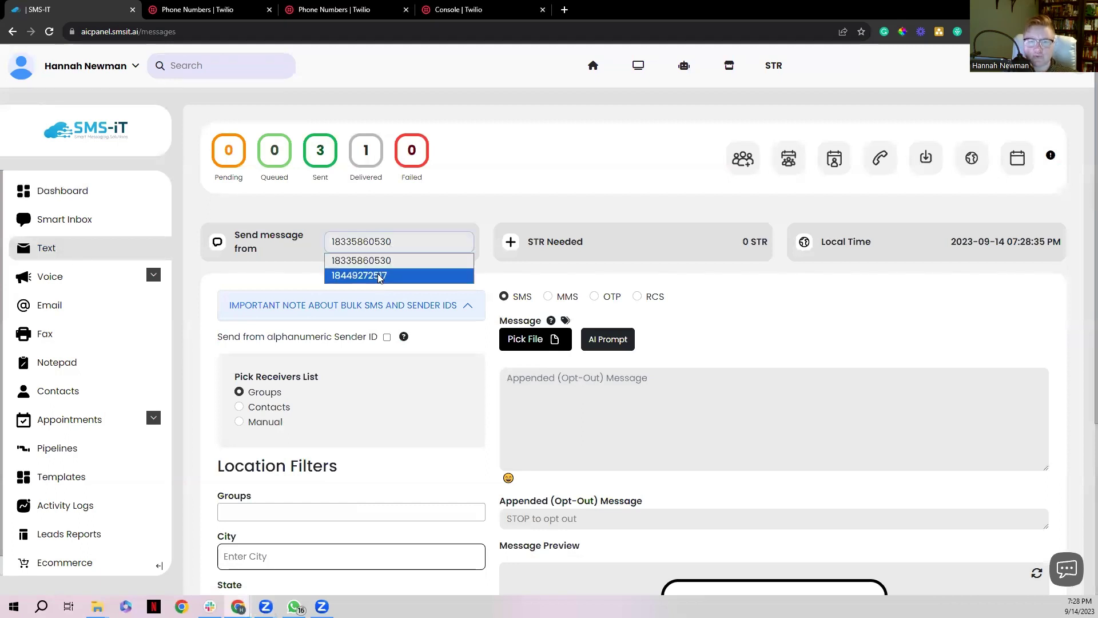
click(386, 215)
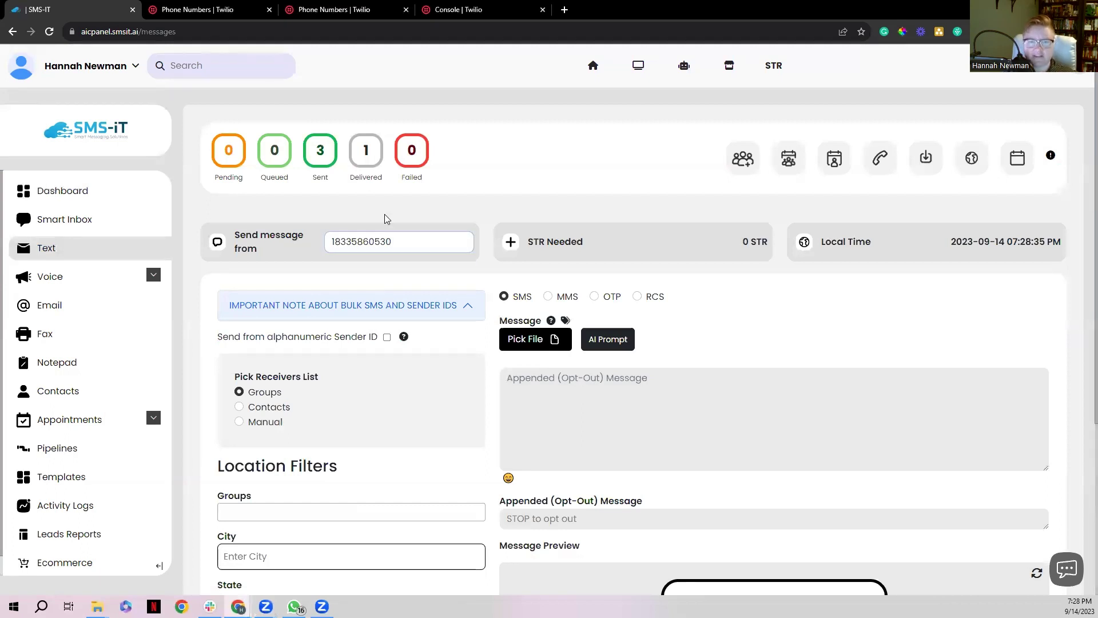
click(241, 422)
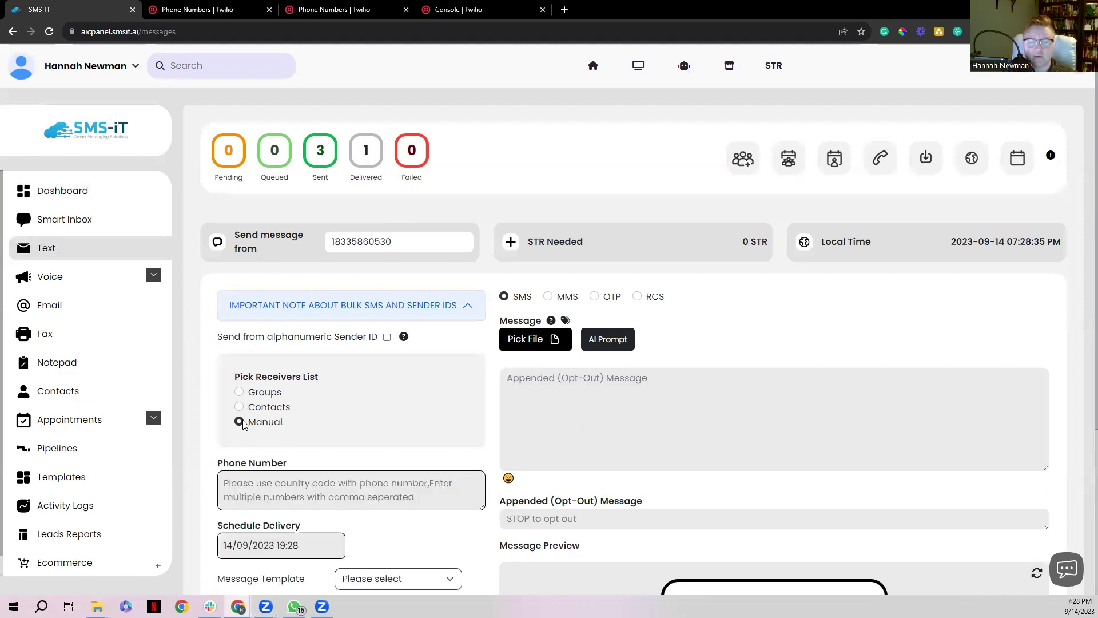
scroll(280, 468, down, 1)
click(277, 434)
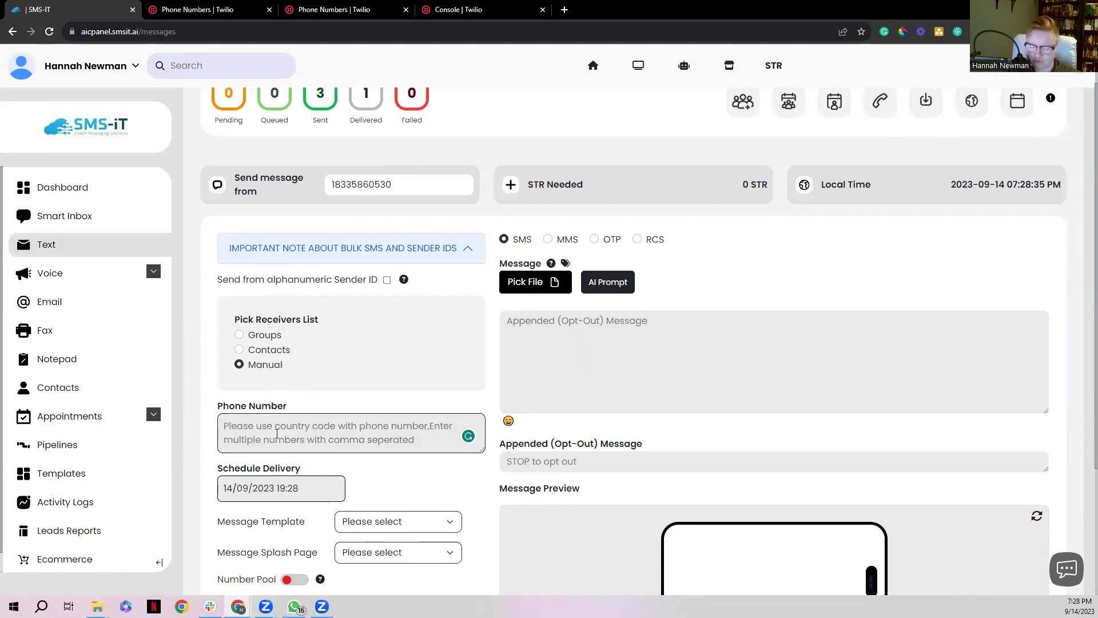
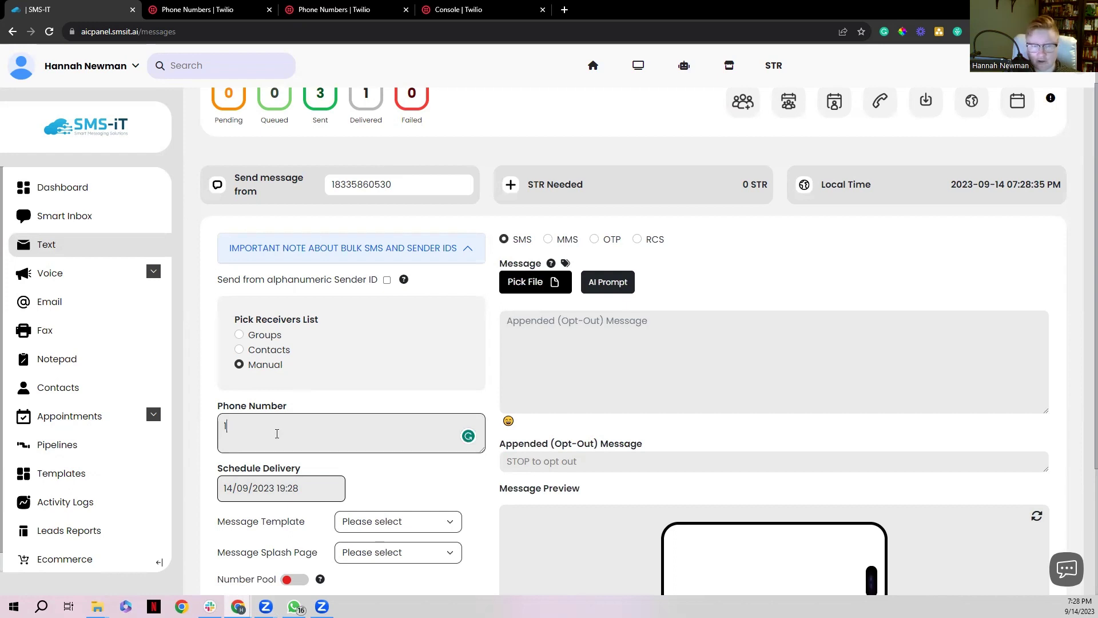
Write the message 'Hey from 833', send it, and go to Smart Inbox
click(548, 338)
text(Hey from)
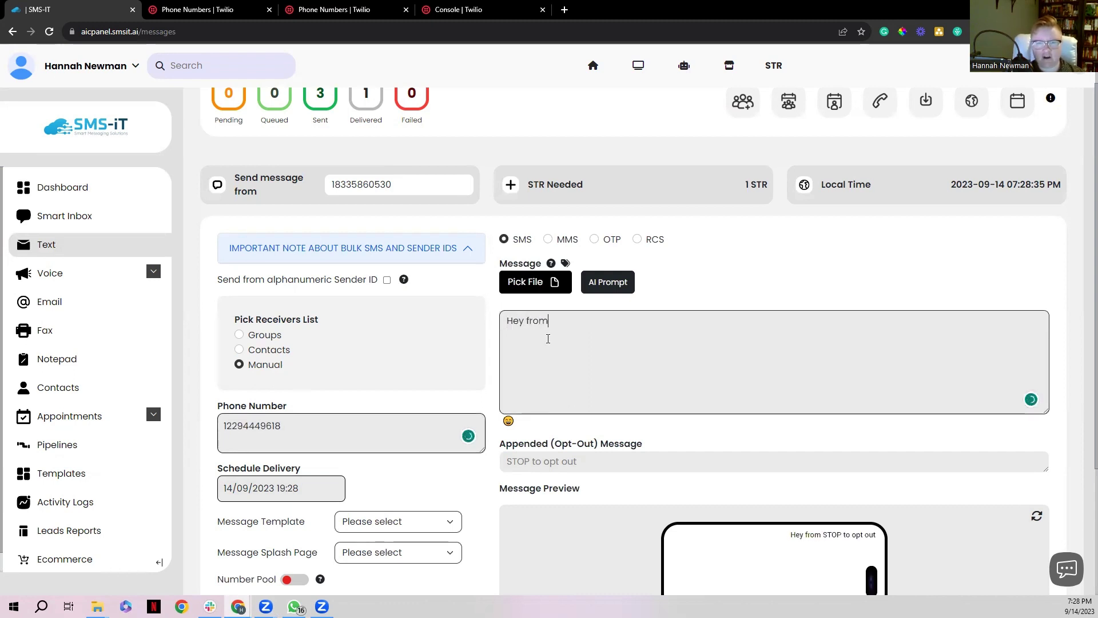
text( 833)
click(495, 378)
scroll(578, 409, down, 3)
click(621, 541)
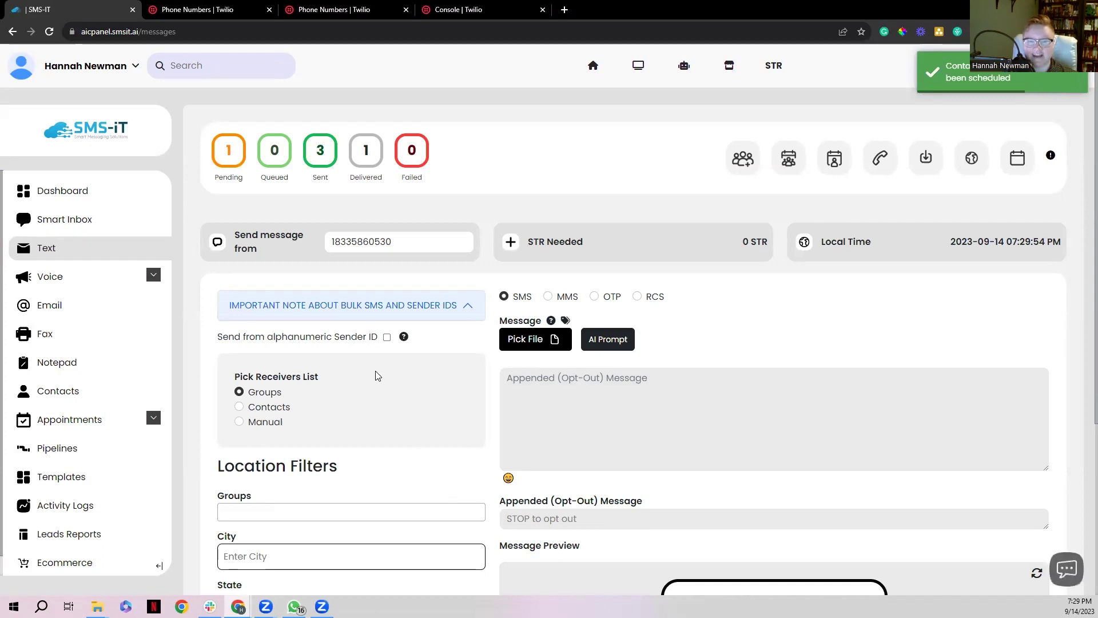
click(63, 223)
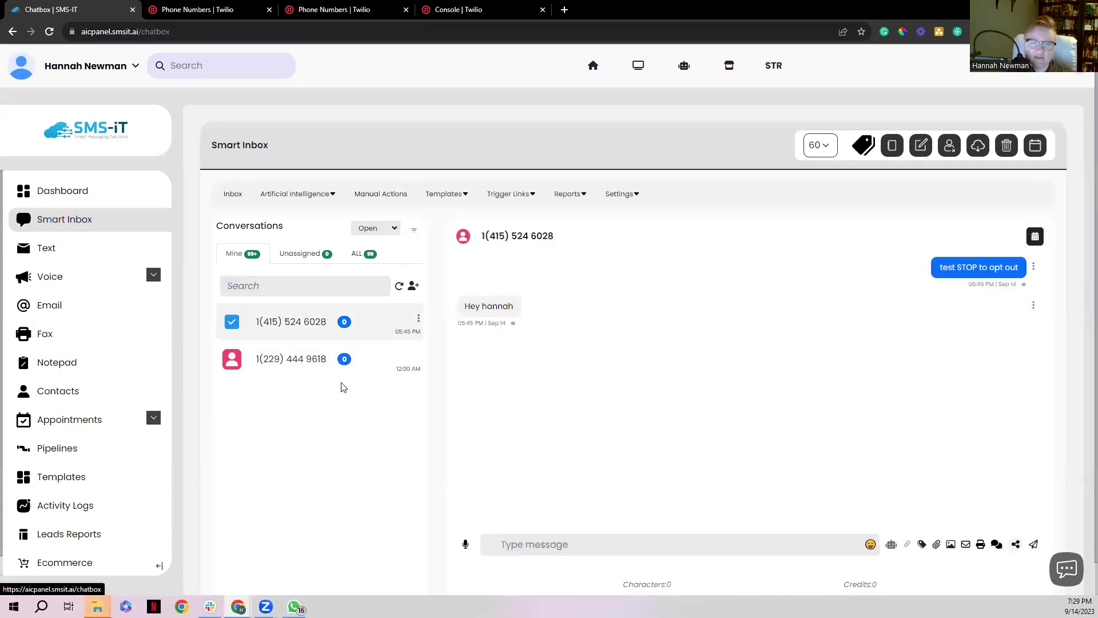
View the test recipient's conversation, then return to the Text page
click(310, 366)
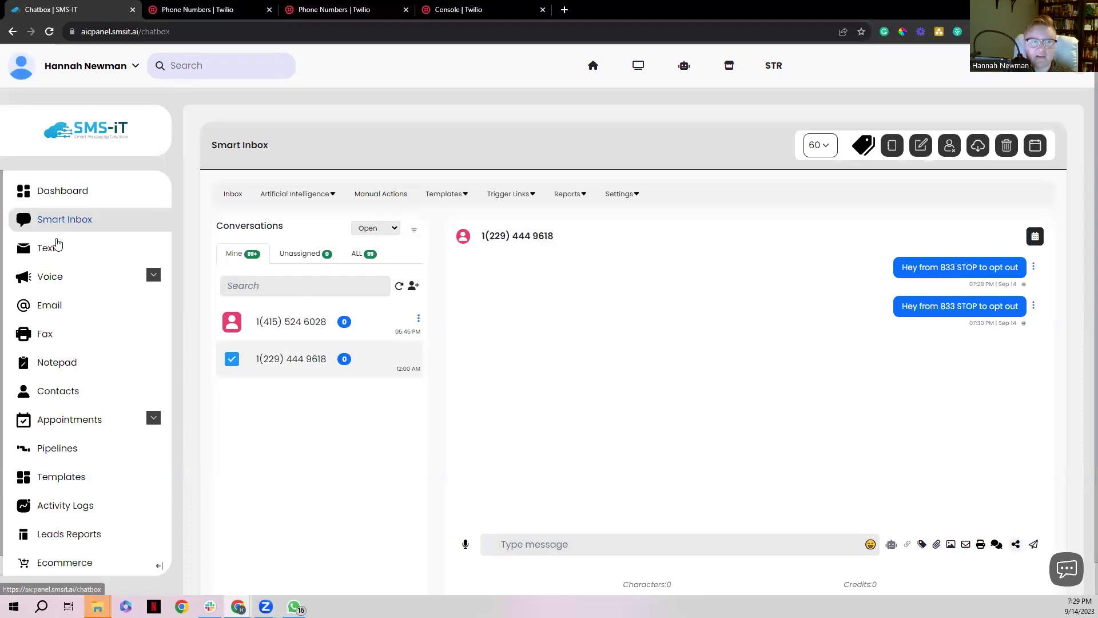
click(62, 258)
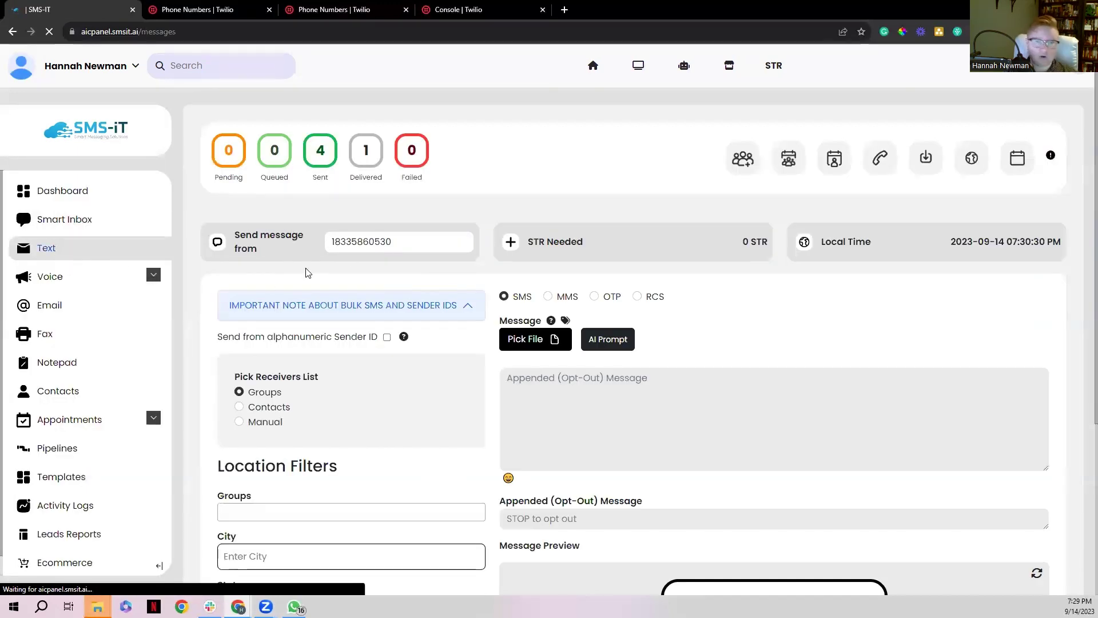
Switch the sender to the 844 number and write the message 'Hey from 844'
click(403, 243)
click(358, 275)
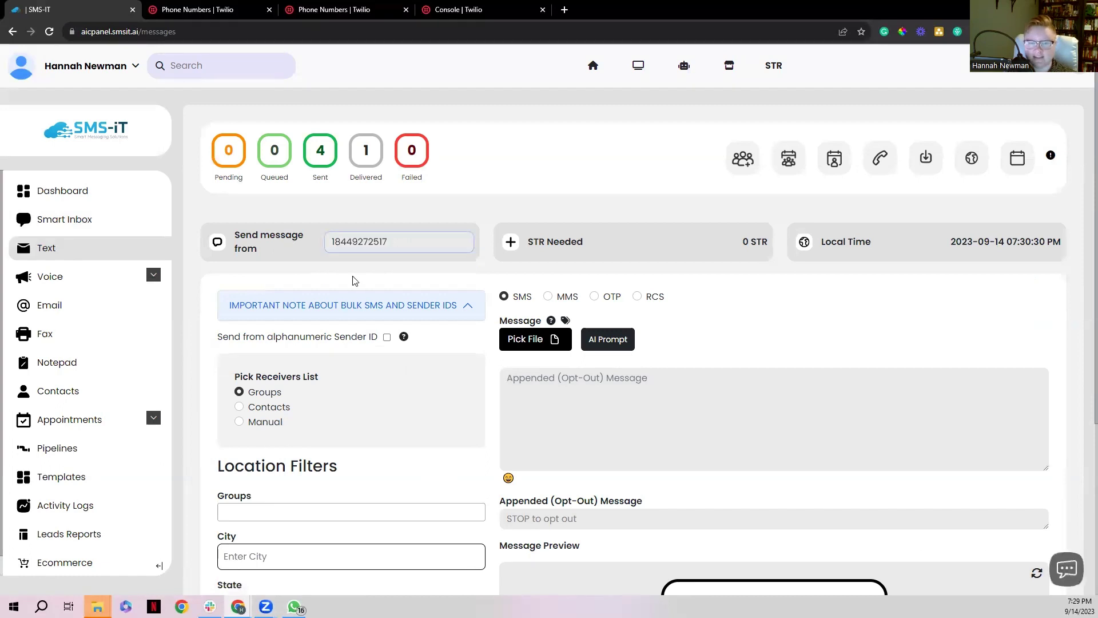
click(607, 408)
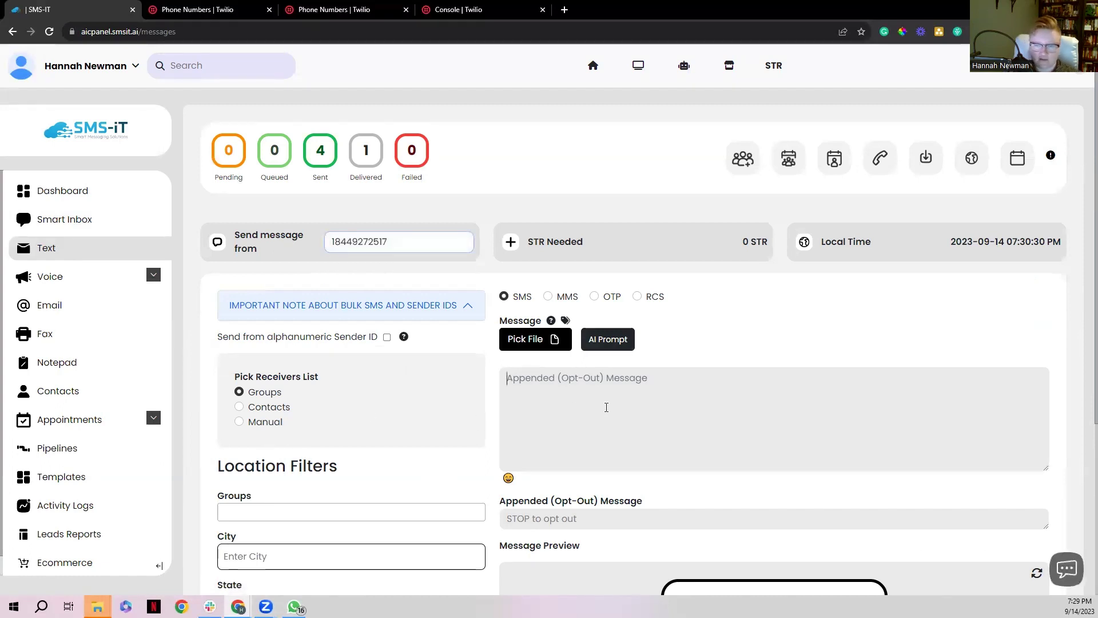
text(Hey from )
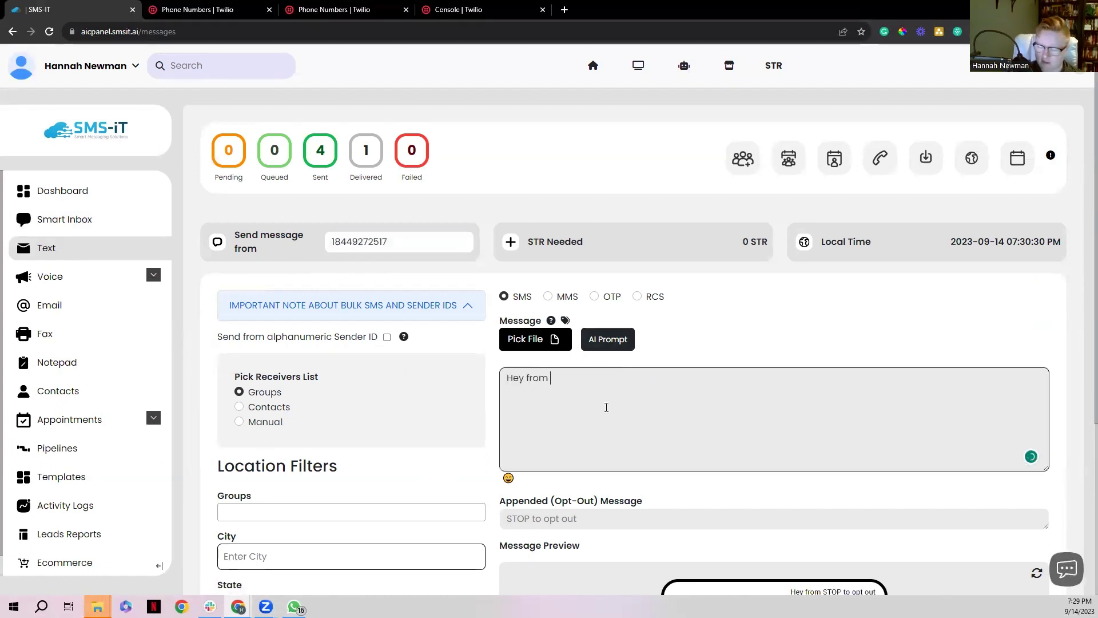
text(844)
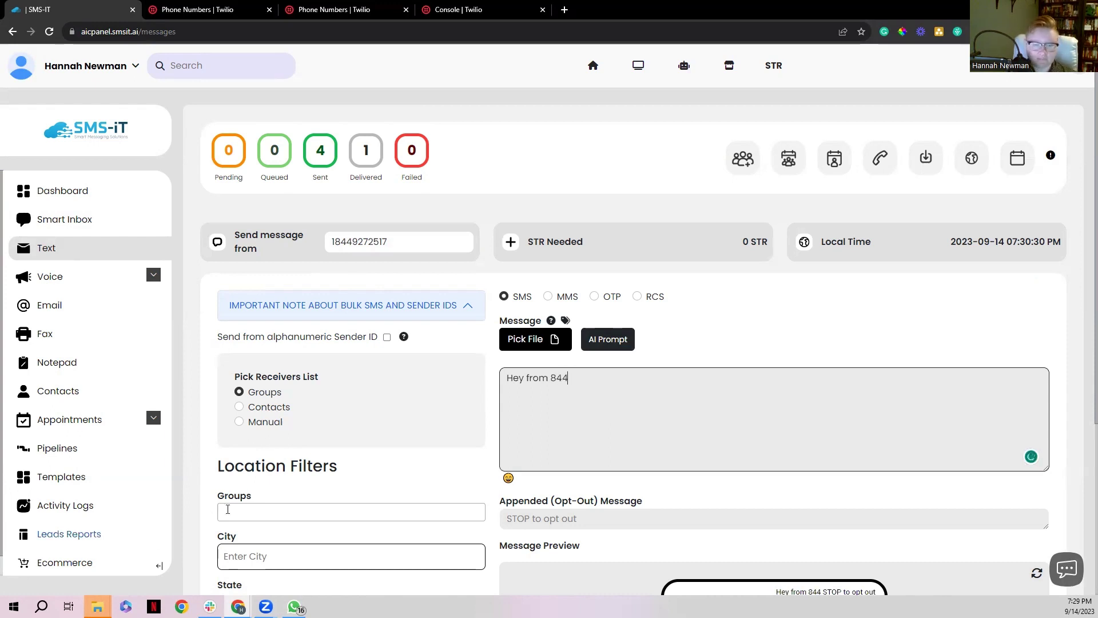
click(263, 506)
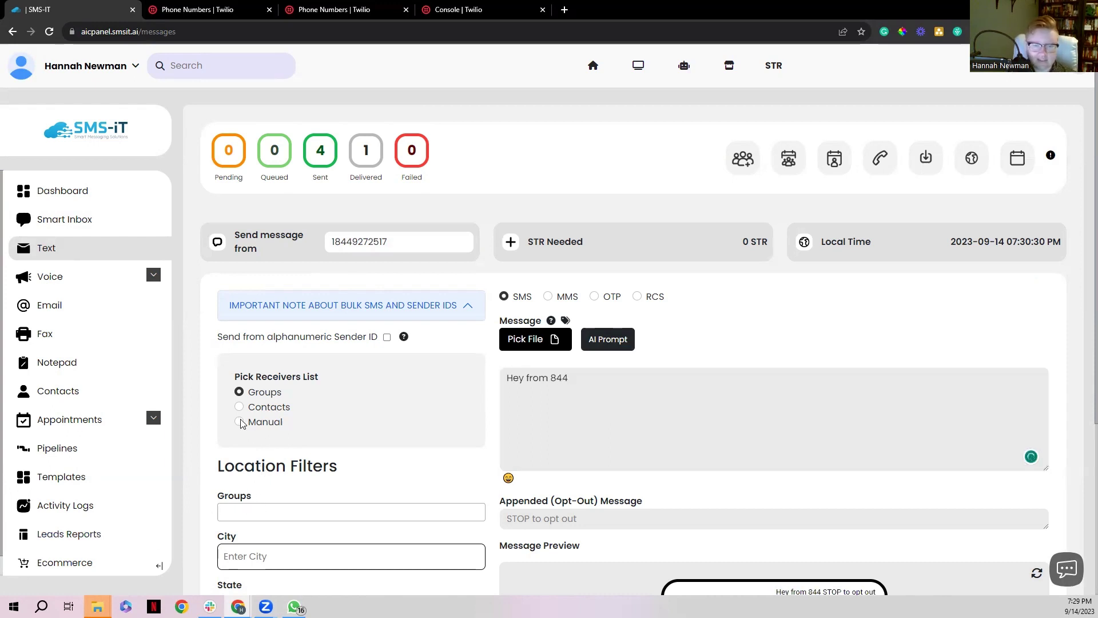
Manually enter the recipient's phone number, send the text, and go to Smart Inbox
click(244, 421)
click(269, 487)
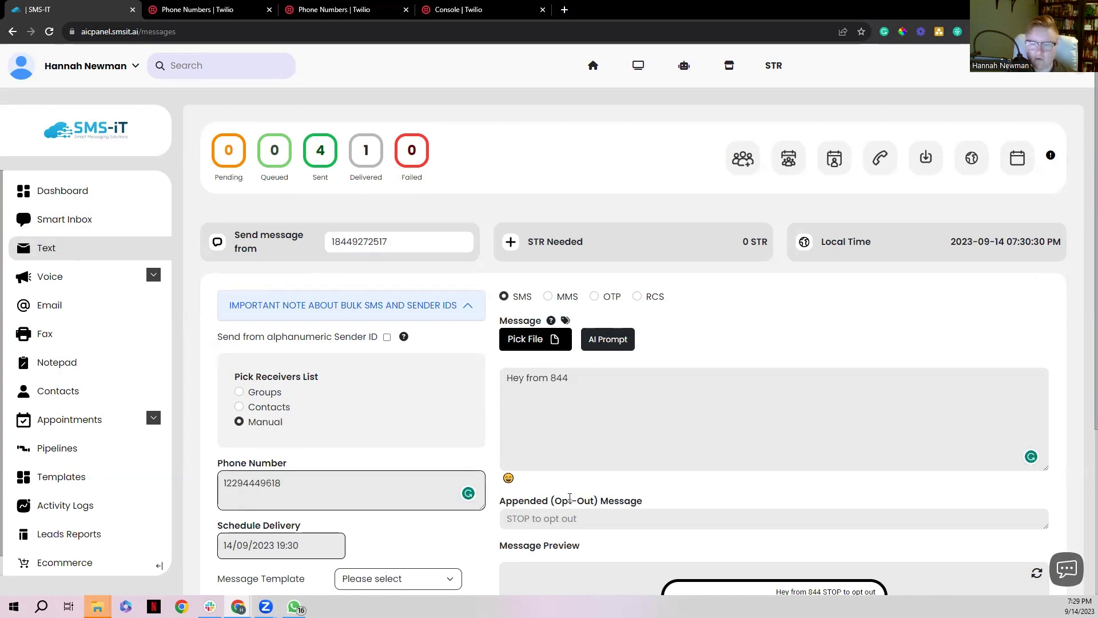
scroll(567, 504, down, 4)
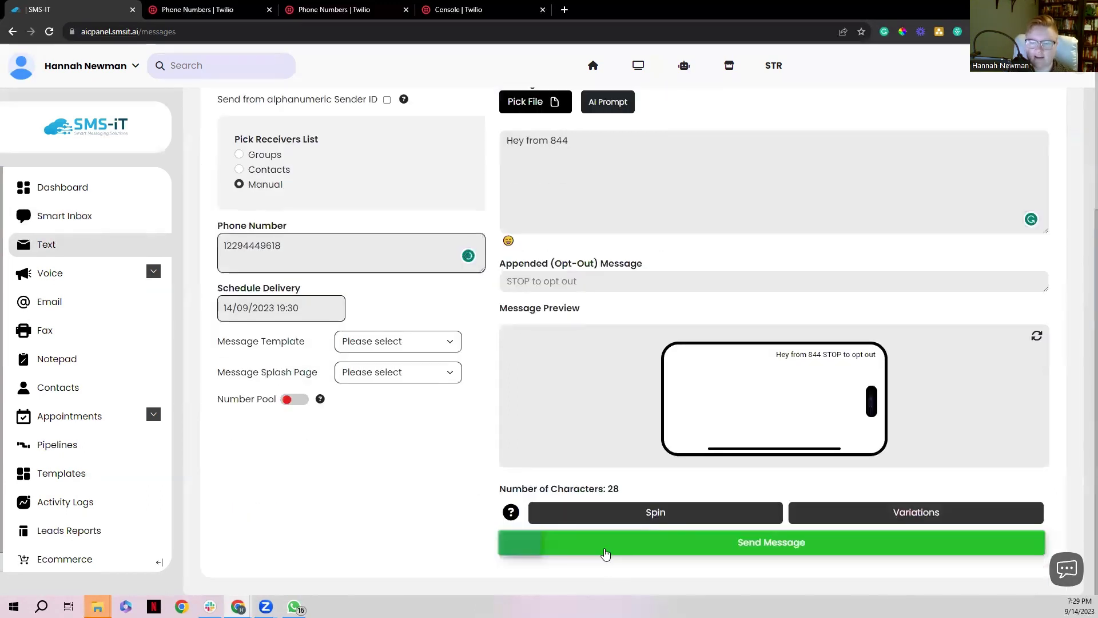
click(607, 543)
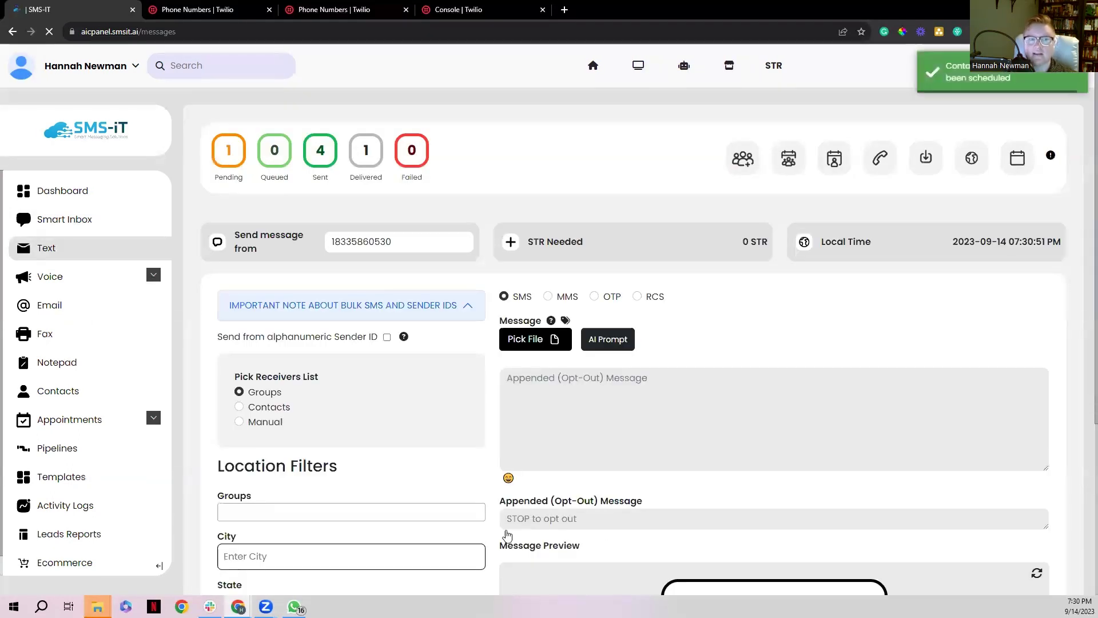
click(59, 219)
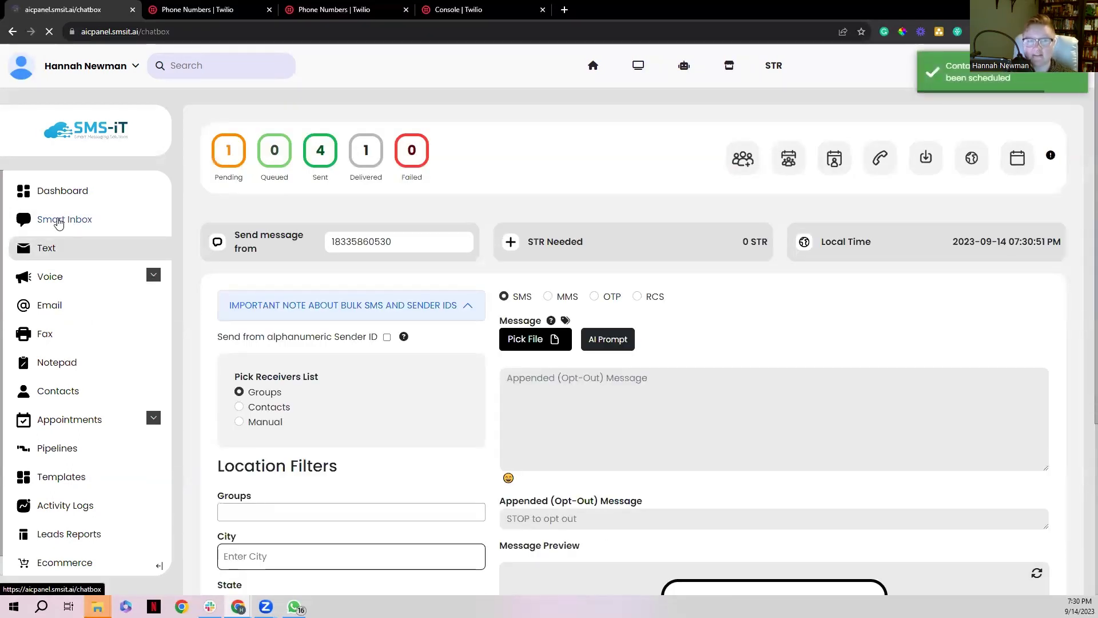